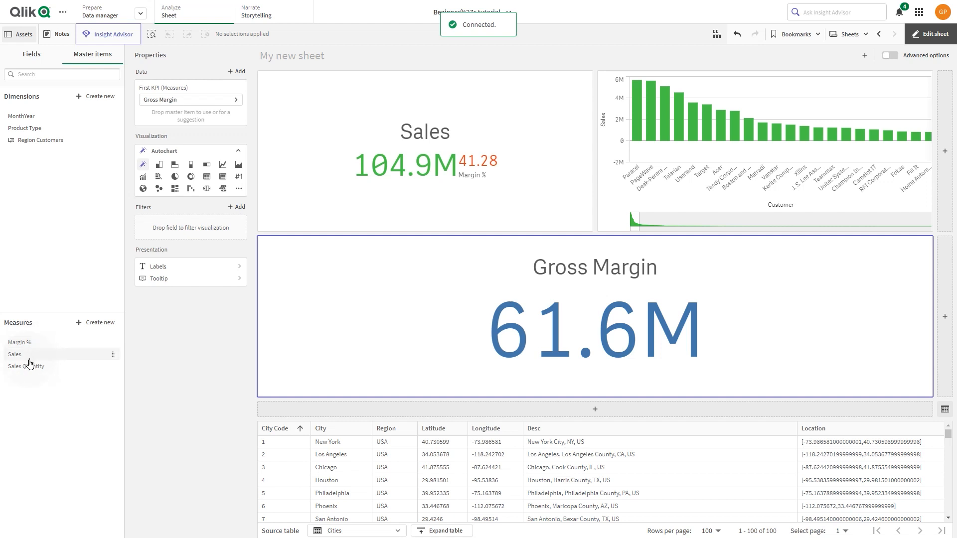
- Open the existing Sales master measure for editing and examine its settings
click(87, 358)
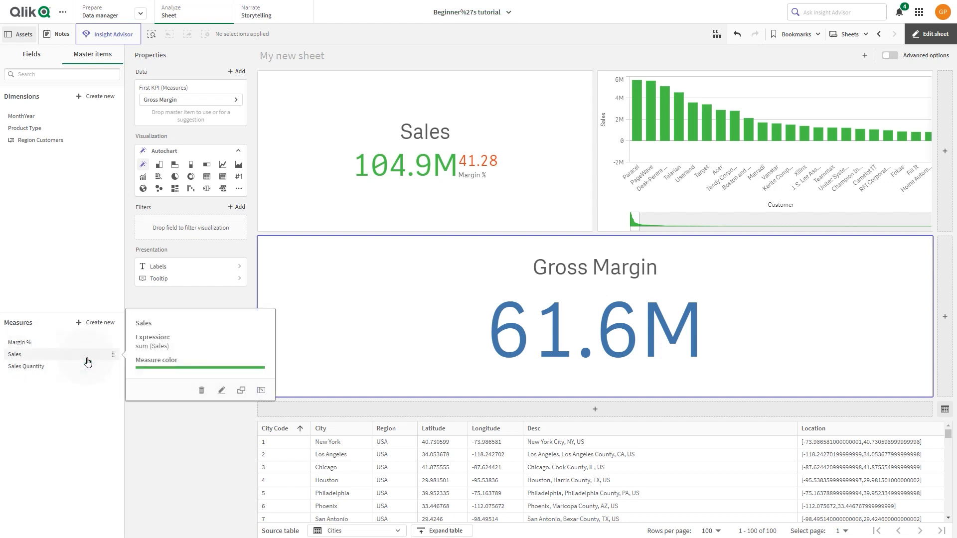
click(221, 393)
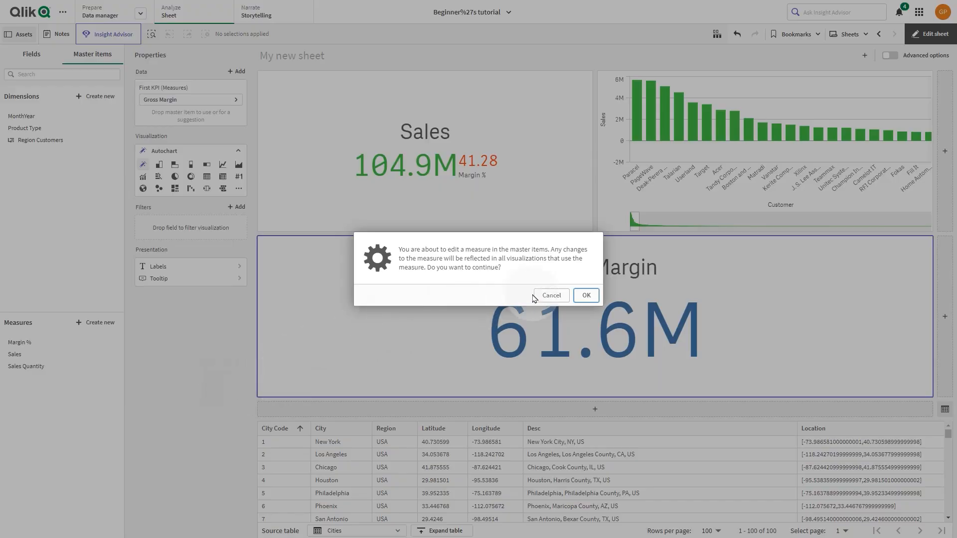
click(586, 295)
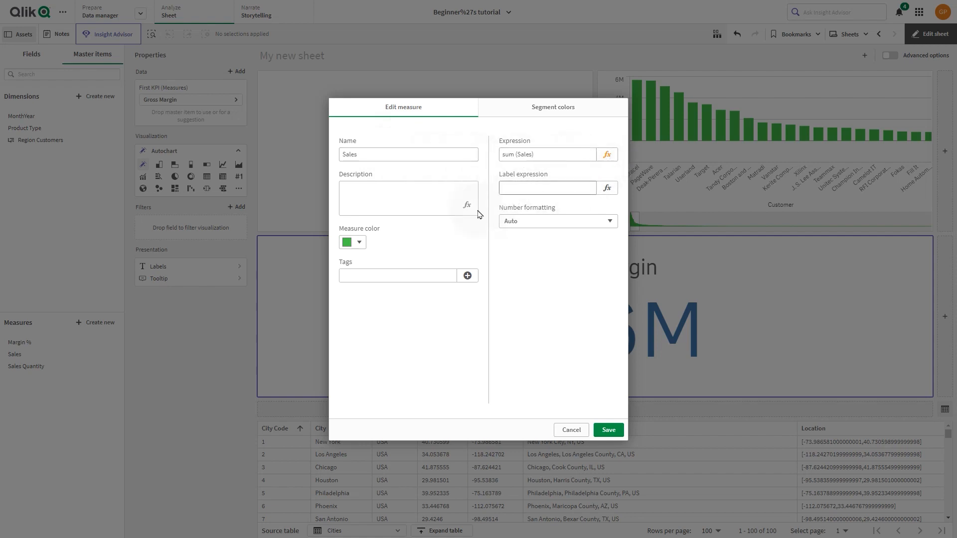
click(377, 277)
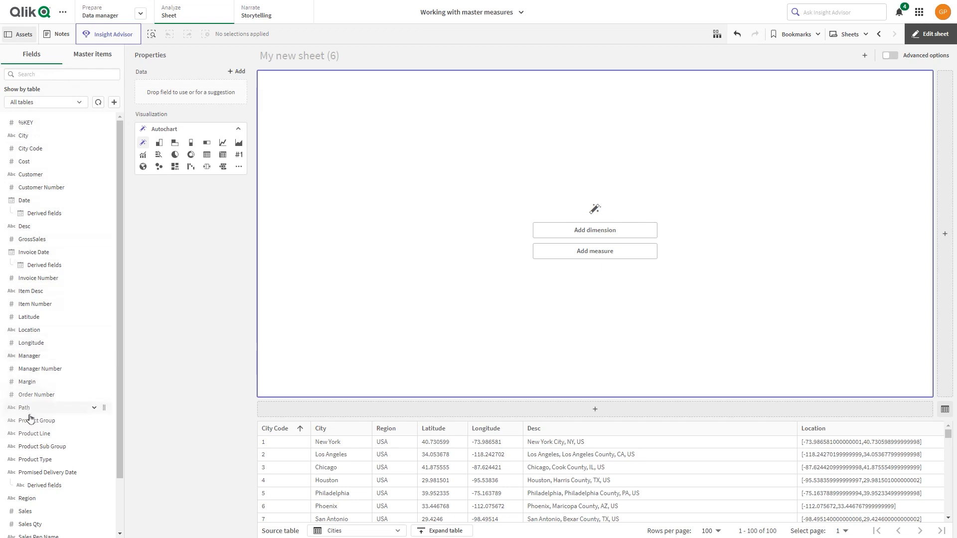
- Start a new master measure from the Sales field and set its expression to sum(Sales)
right_click(39, 515)
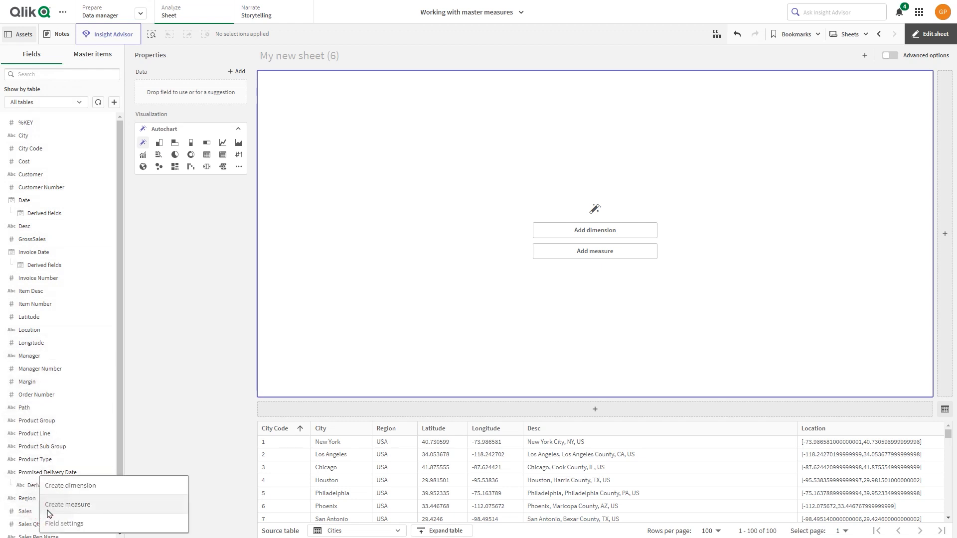
click(78, 505)
click(354, 157)
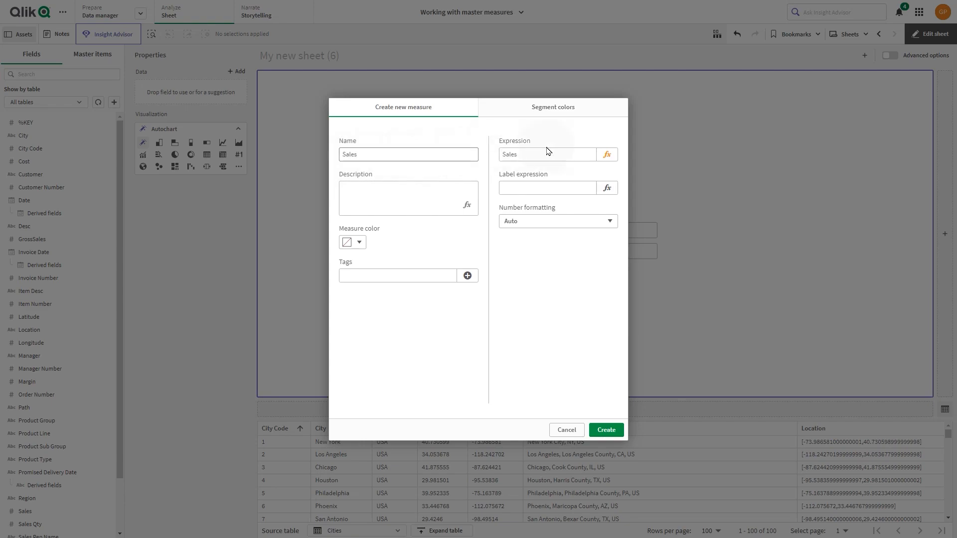
click(612, 156)
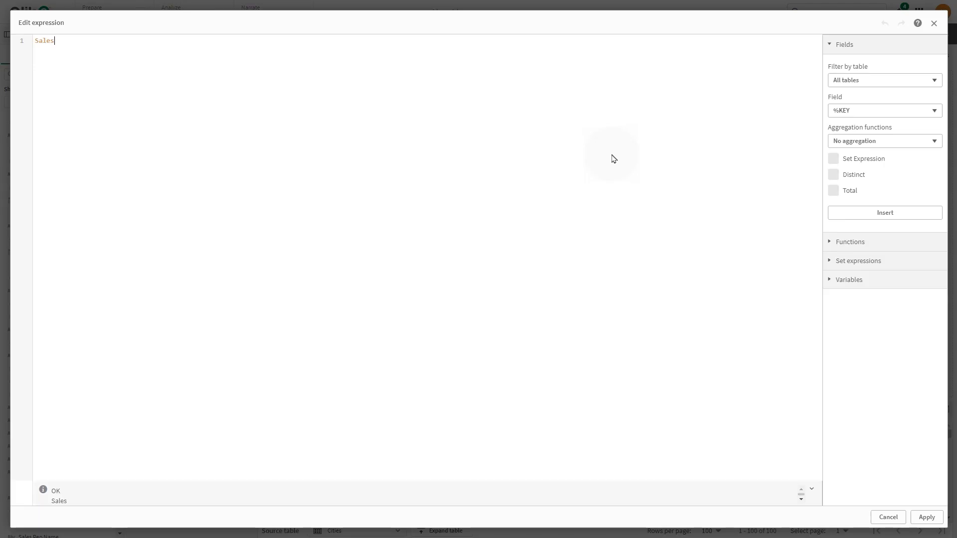
click(34, 40)
text(sum()
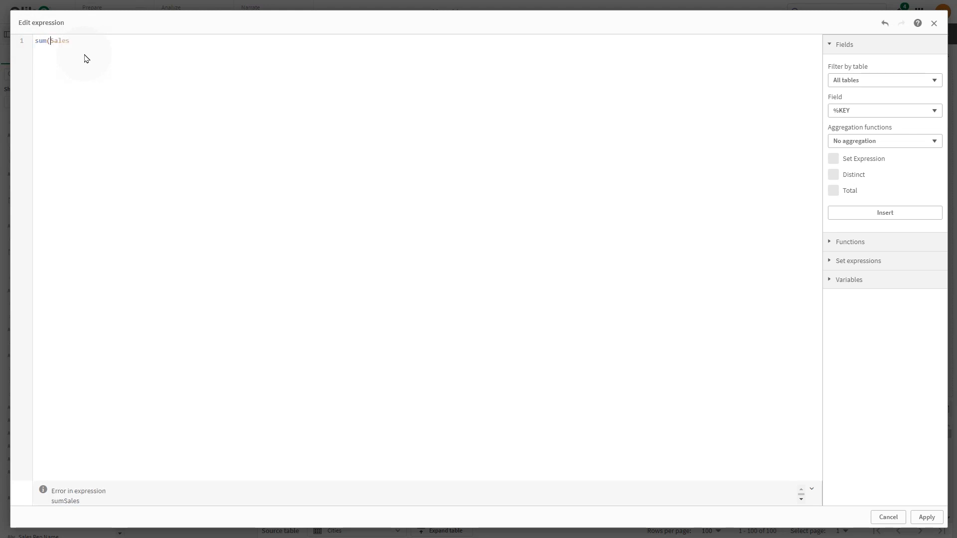
click(87, 47)
text())
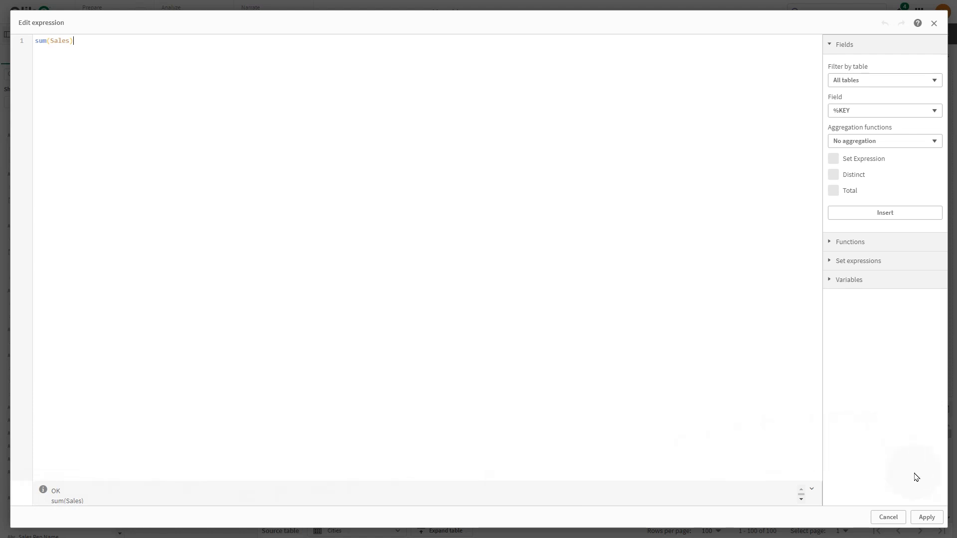
click(926, 517)
- Set the Sales measure's color to dark green and create the measure
click(428, 205)
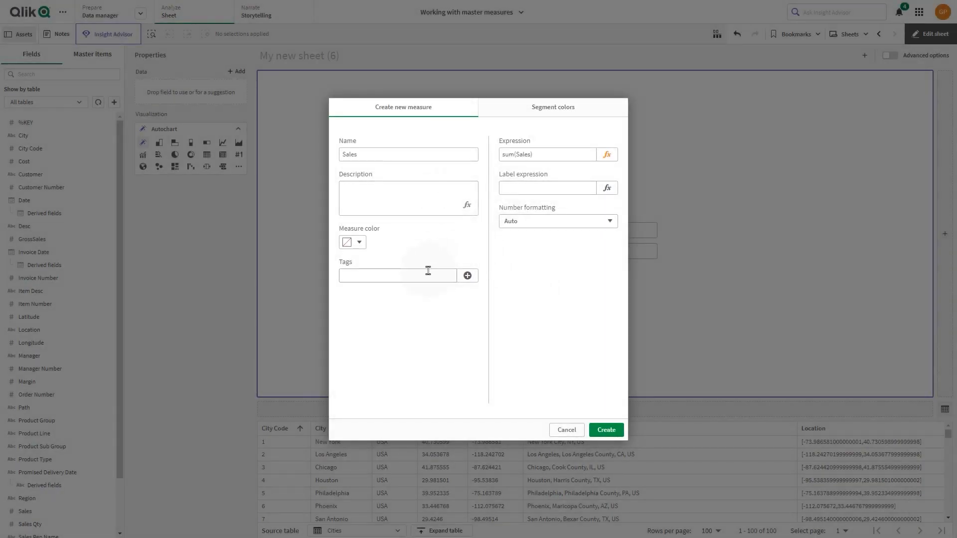
click(357, 243)
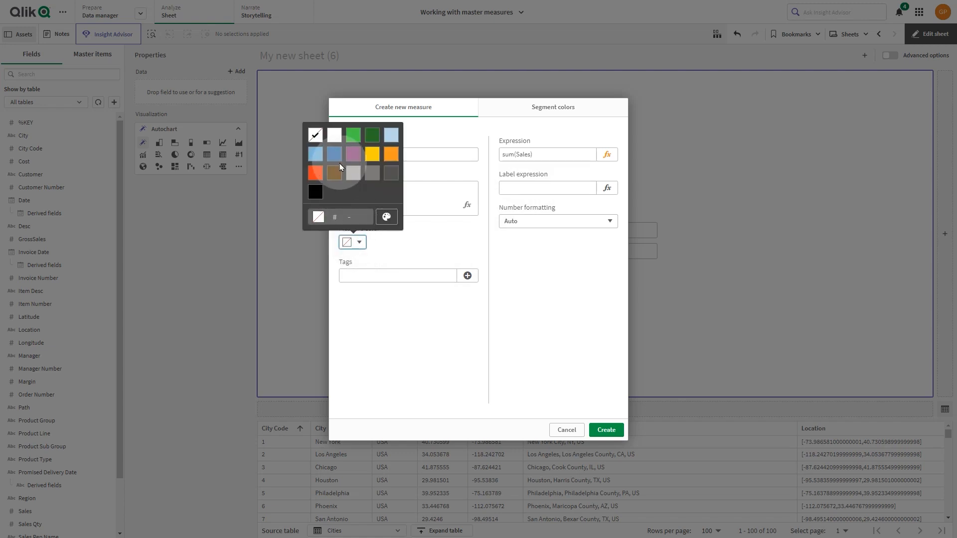
click(372, 138)
click(425, 243)
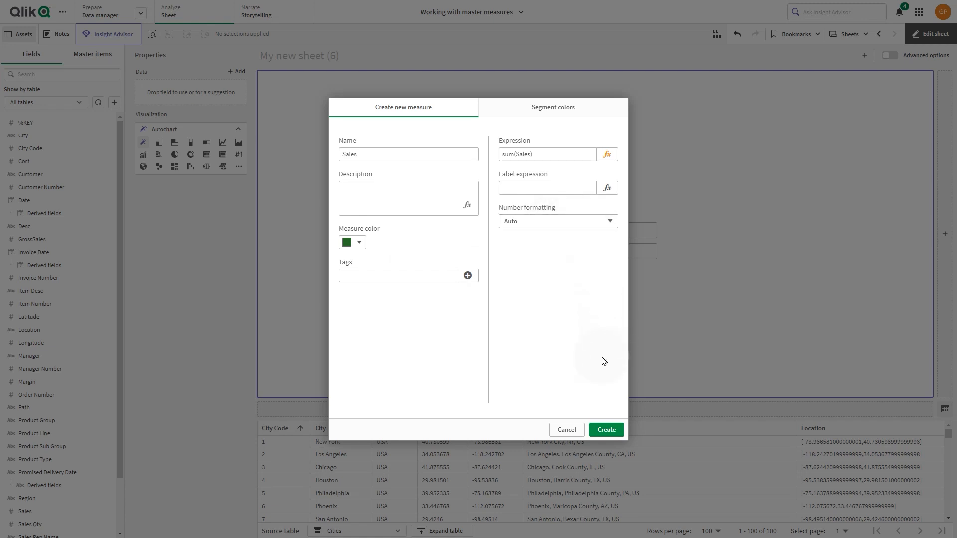
click(600, 433)
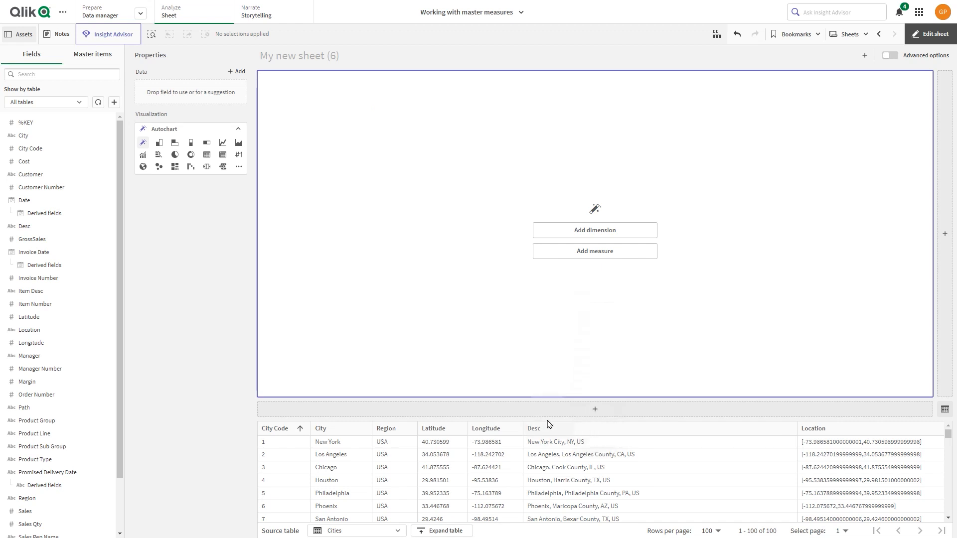
- Start another master measure and build the expression Sum([Sales Qty]) from the Sales Qty field with the Sum aggregation
click(82, 55)
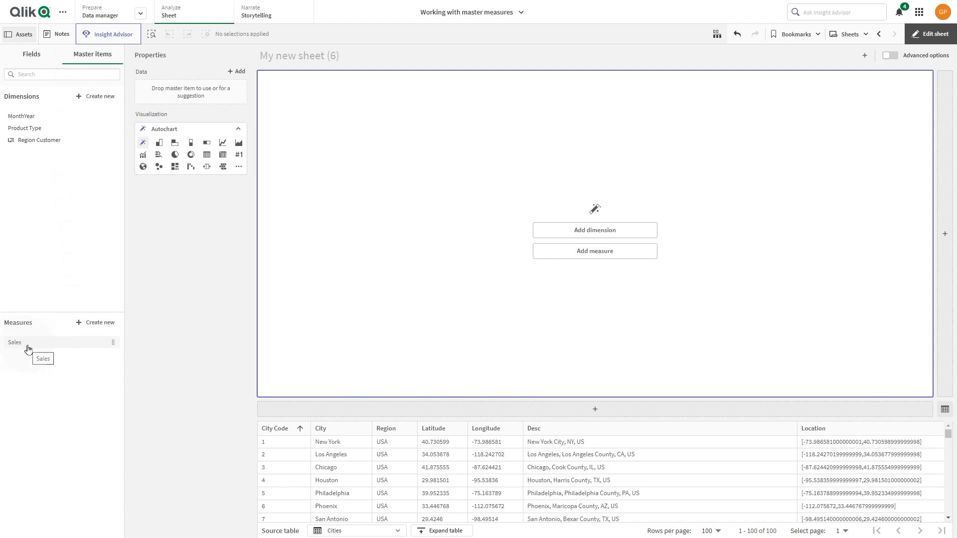
click(95, 324)
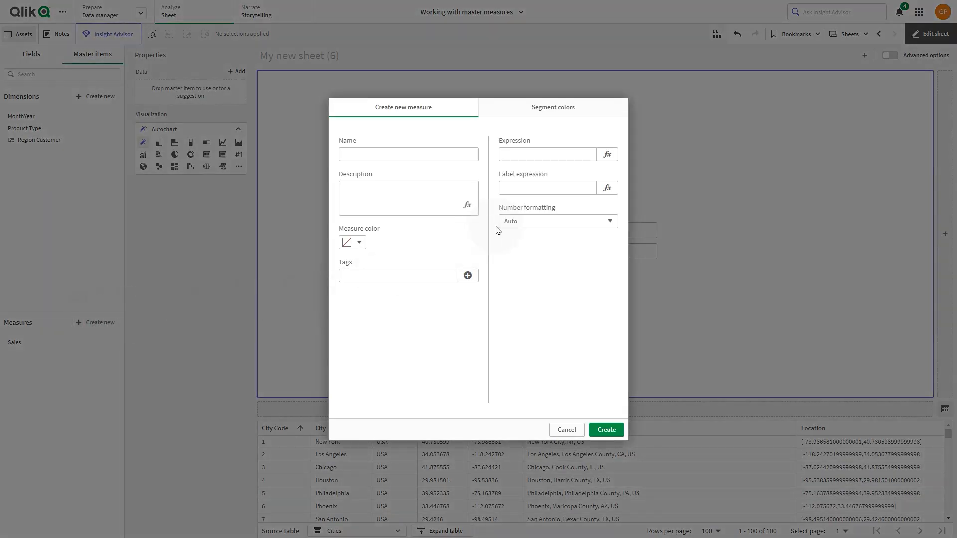
click(607, 156)
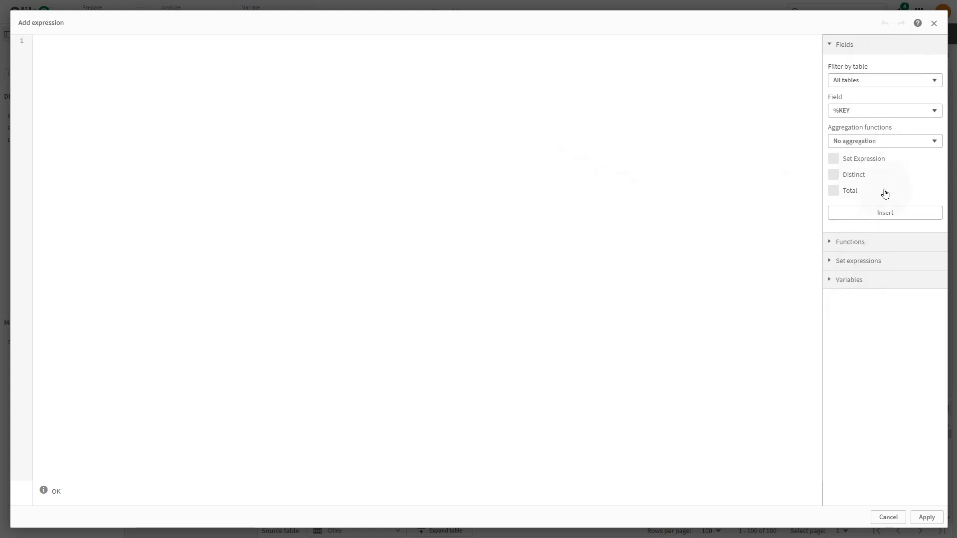
click(868, 111)
text(sale)
click(856, 192)
click(872, 141)
click(871, 205)
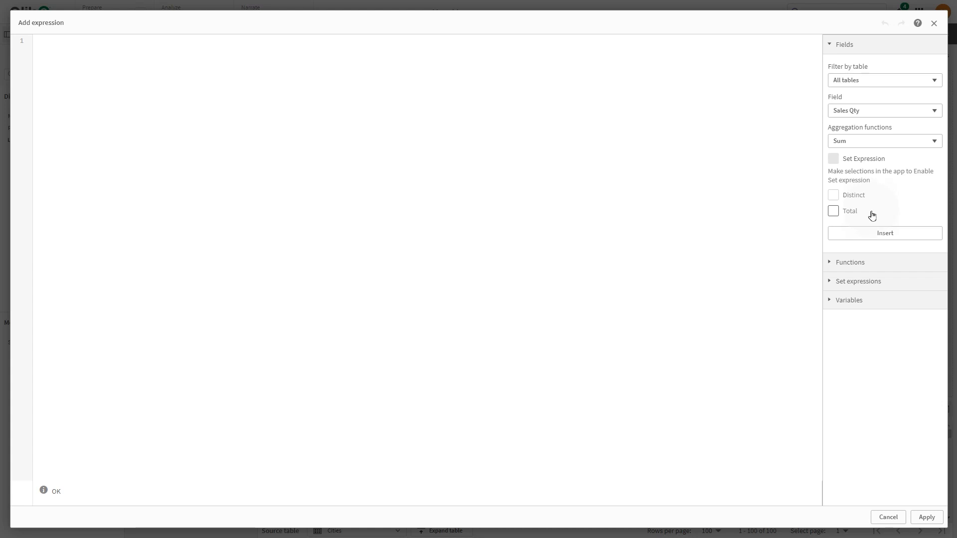
click(872, 233)
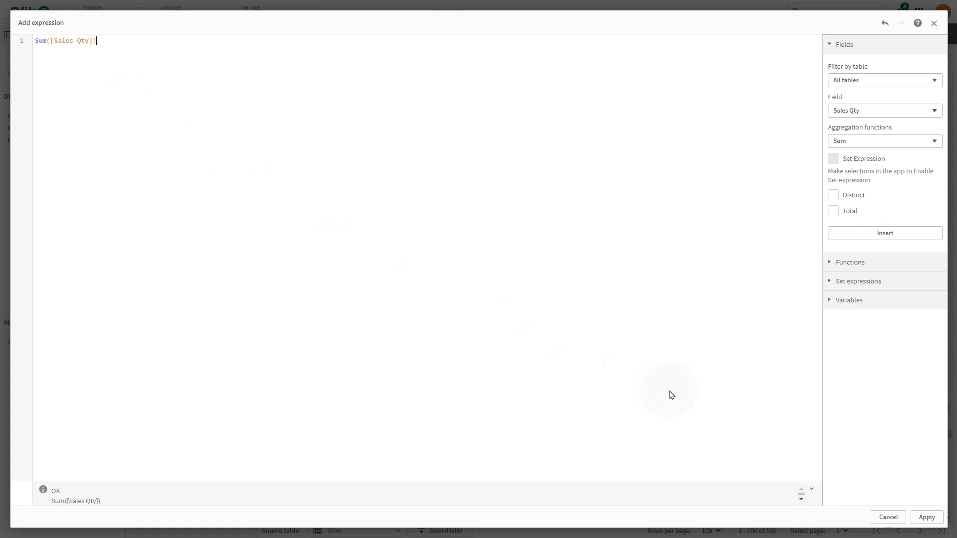
click(926, 516)
- Name the new measure Sales Quantity and set its measure color to orange-red
click(415, 153)
text(Sales Quantity)
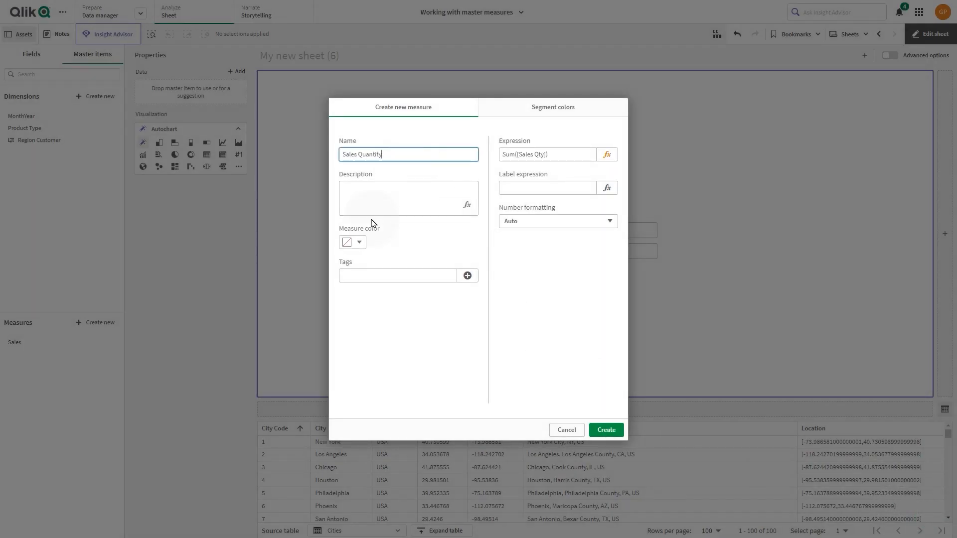
click(359, 242)
click(315, 142)
click(419, 252)
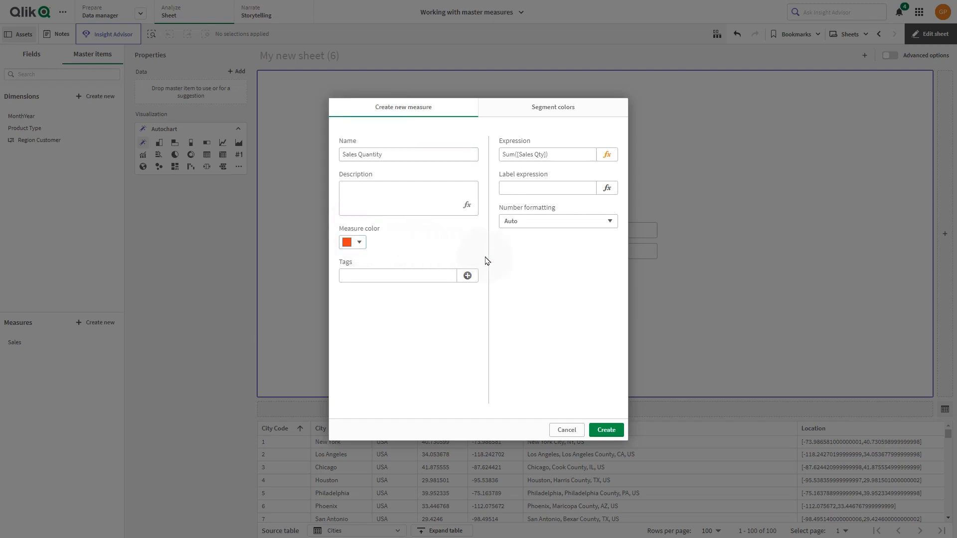
- Set the Sales Quantity measure's number formatting to Number with the 1,000 format and create the measure
click(558, 222)
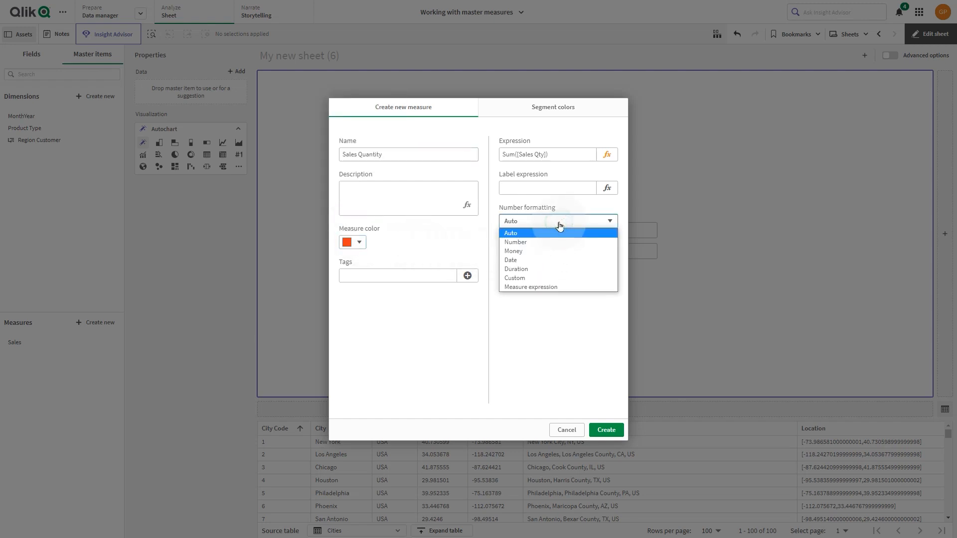
click(536, 245)
click(577, 273)
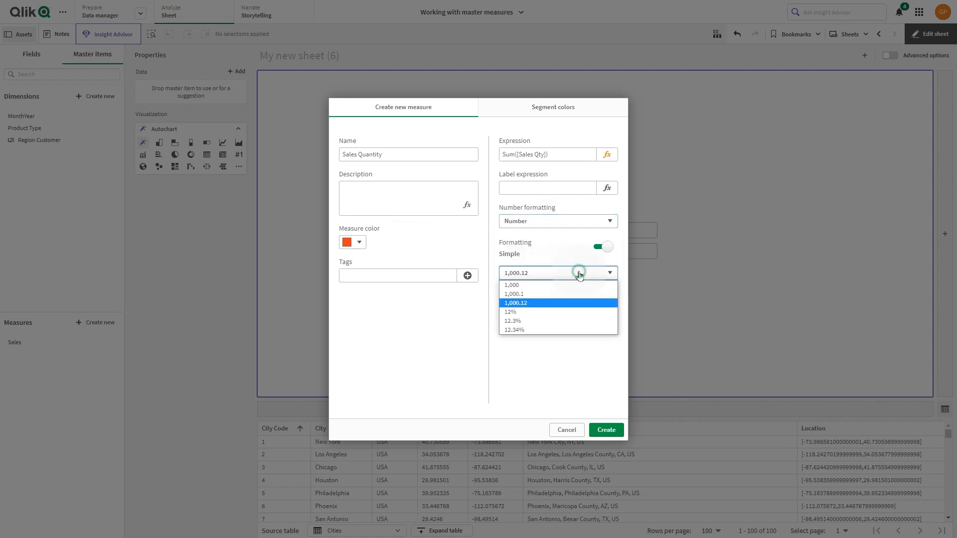
click(558, 284)
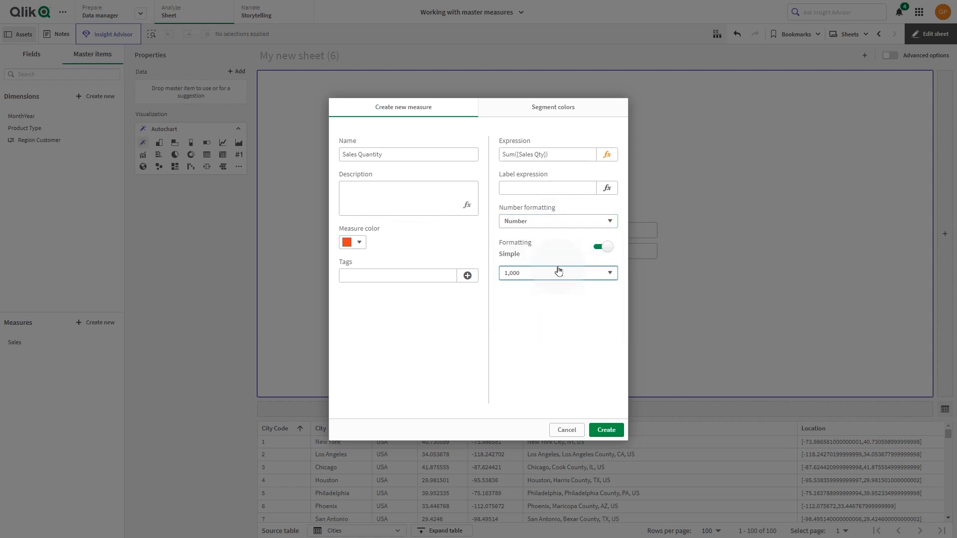
click(605, 431)
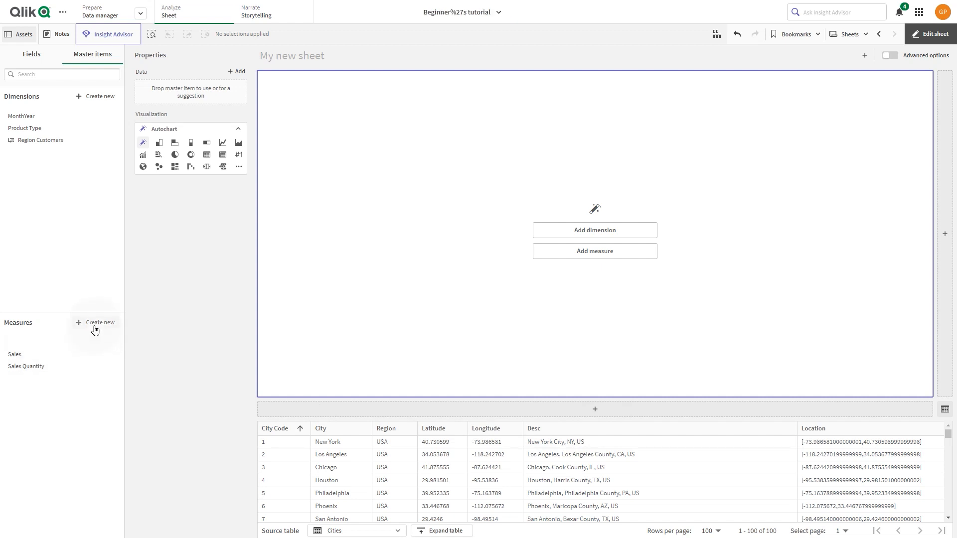
- Start a new master measure with the expression (sum(Sales) - sum(Cost))/sum(Sales) *100
click(101, 322)
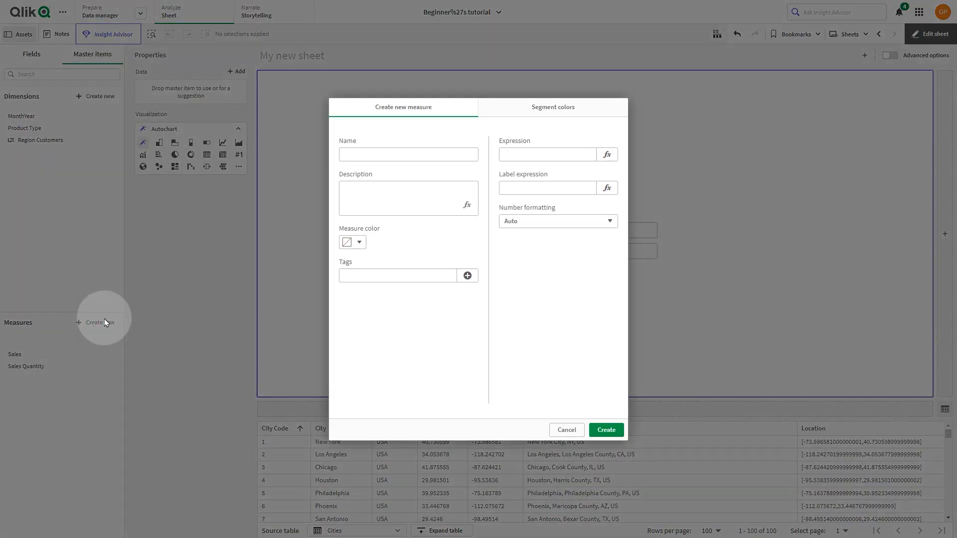
click(606, 156)
text((sum)
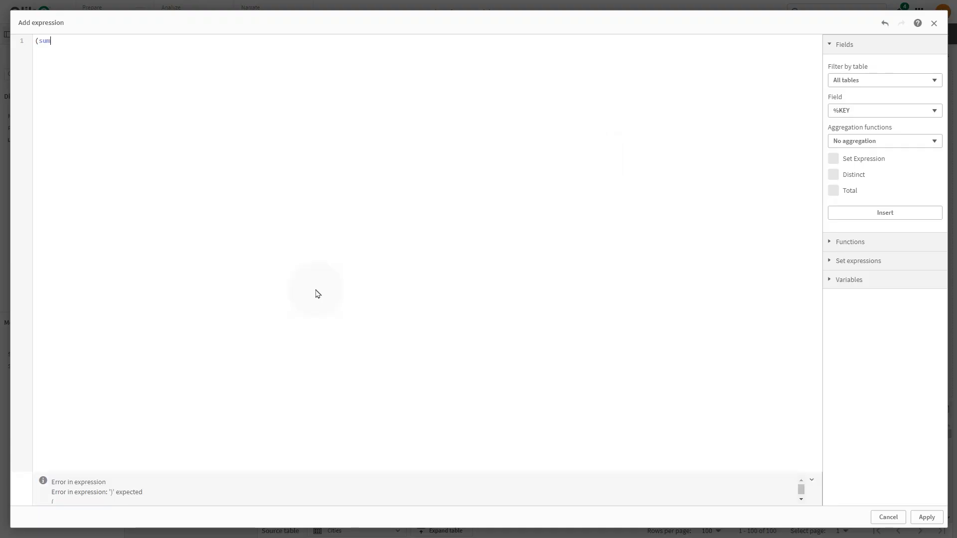
text((Sales) - sum(Cost))/sum(Sales) )
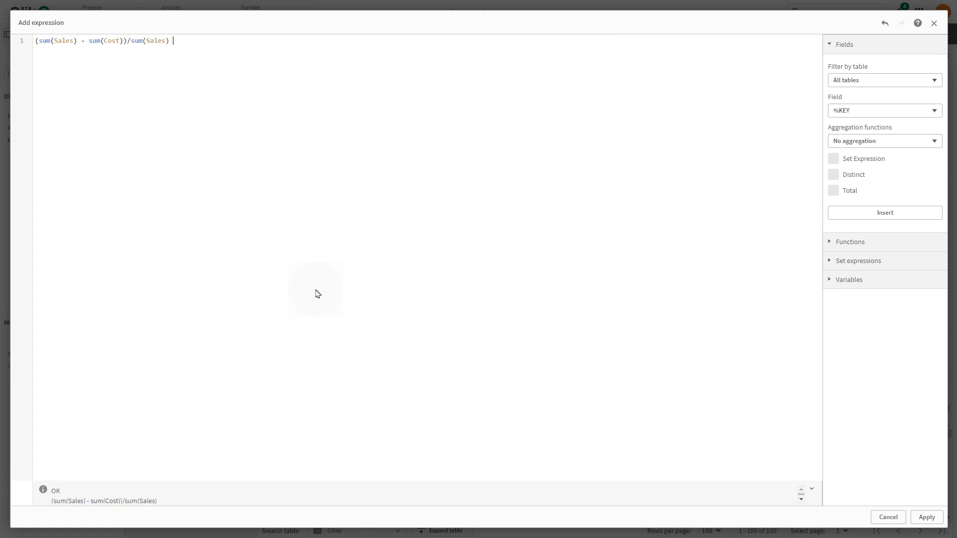
text(*100)
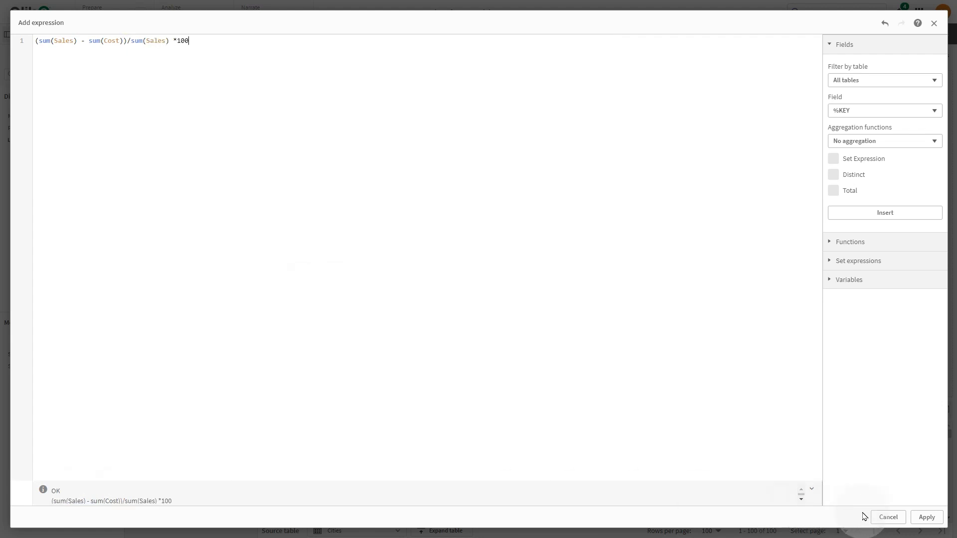
click(926, 516)
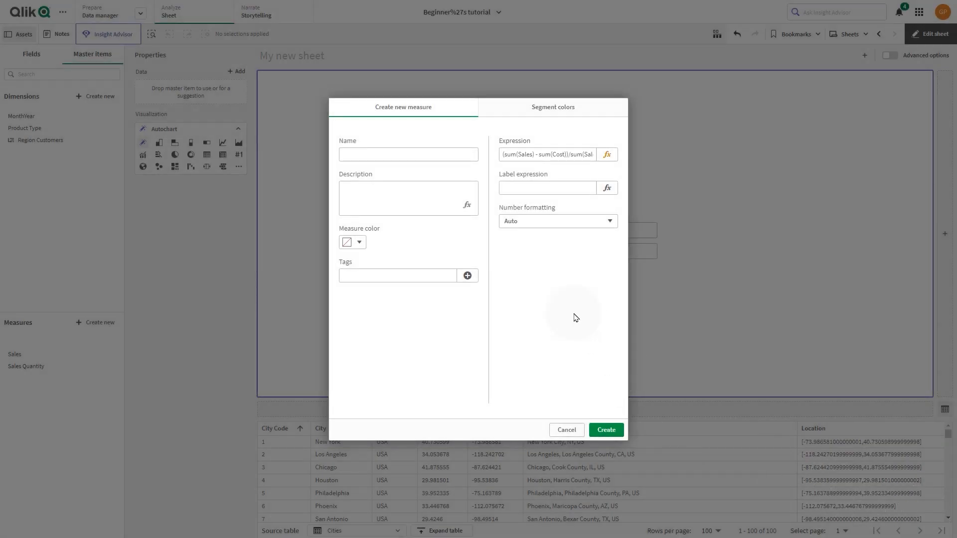
- Name the measure Margin %, set its color to orange-red, and create it
click(441, 155)
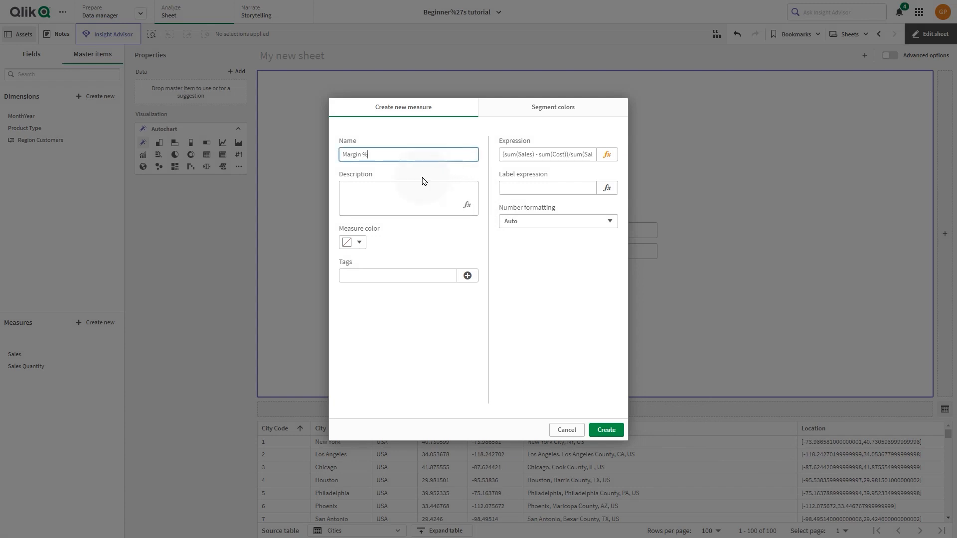
click(357, 241)
click(315, 174)
click(430, 249)
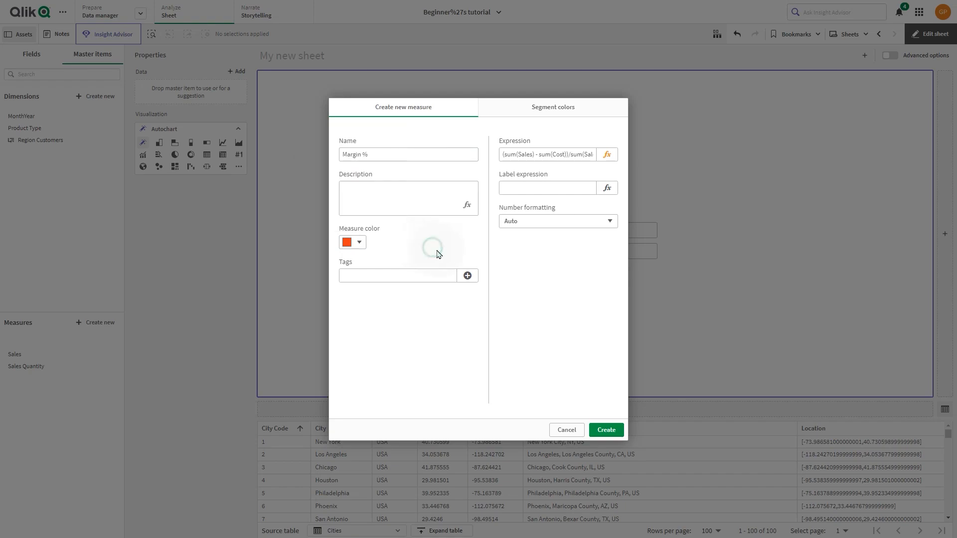
click(609, 431)
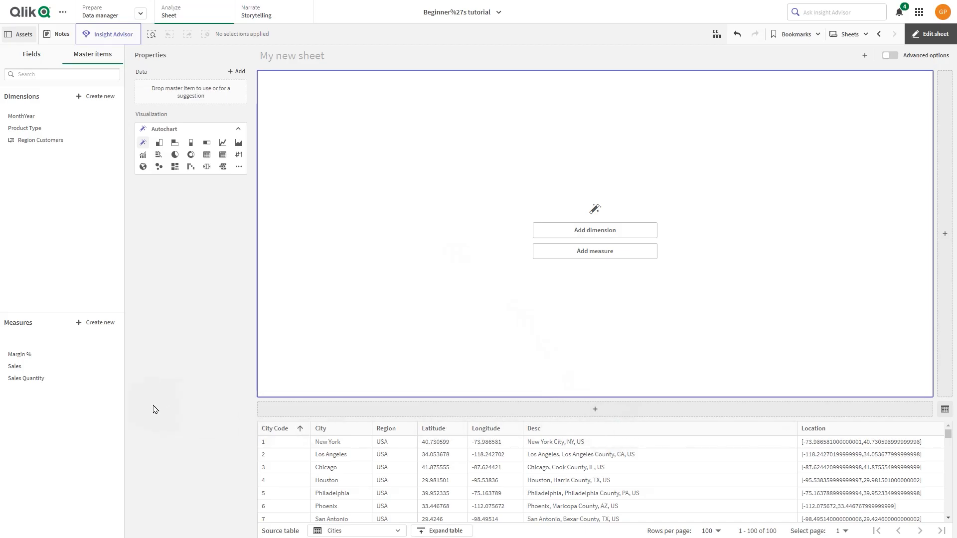
- Add the Sales and Margin % master measures to the empty chart, and insert a new empty chart beside it
drag(21, 369, 547, 244)
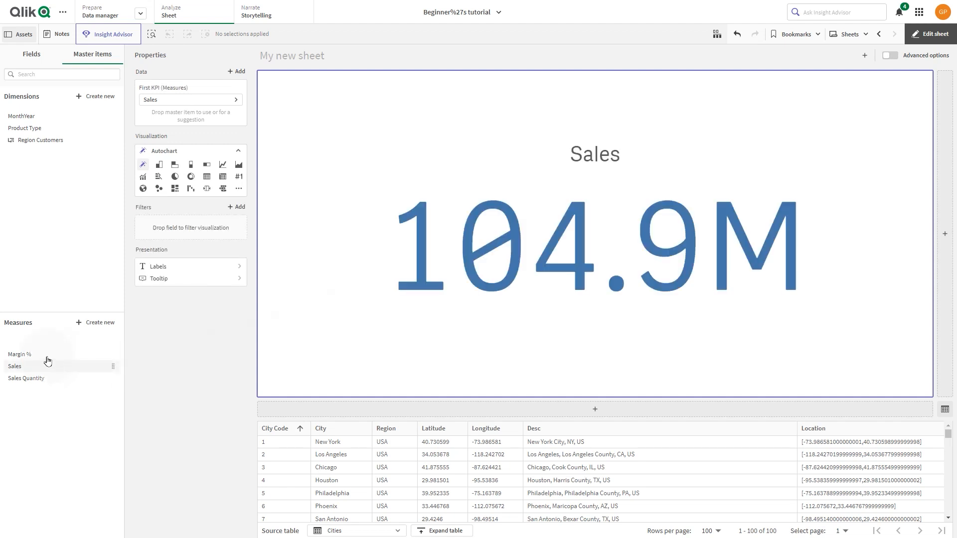
drag(38, 356, 598, 248)
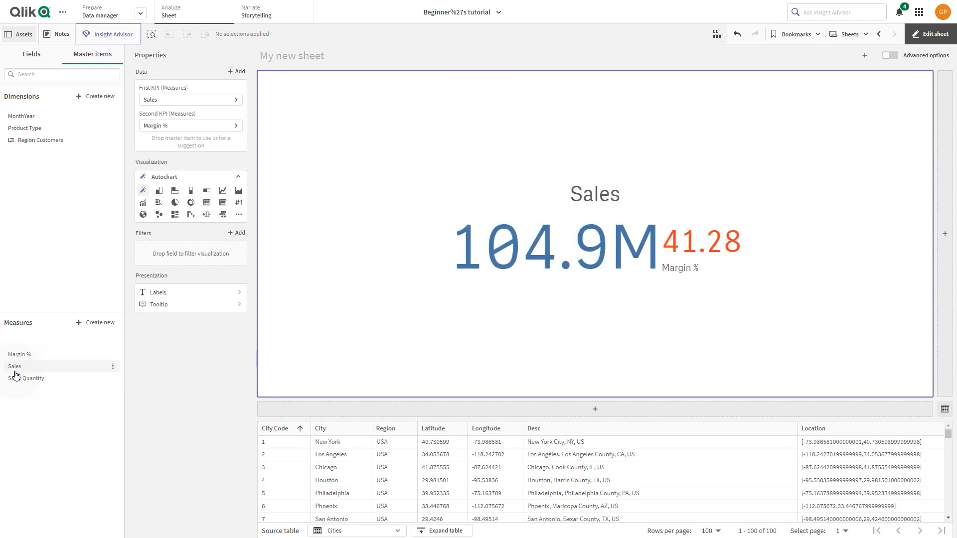
click(945, 235)
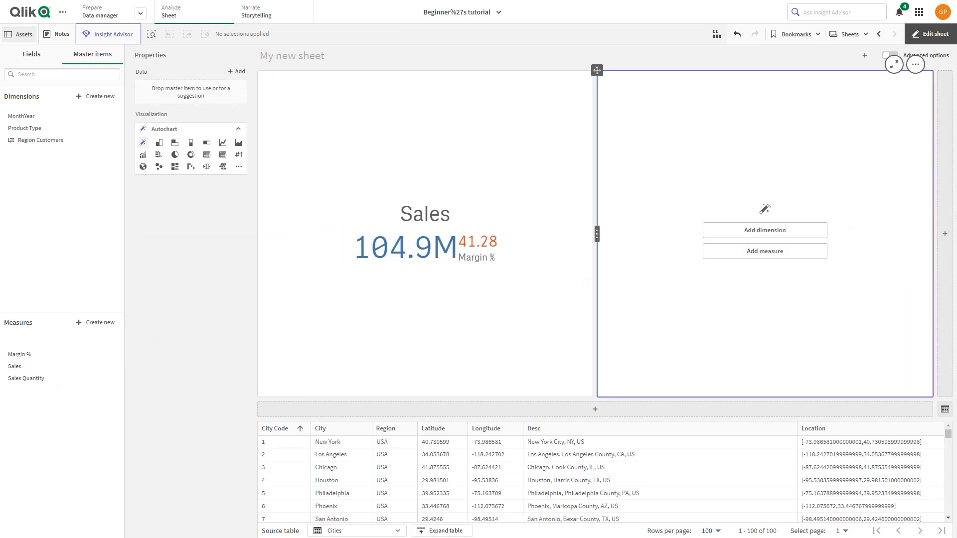
- Add the Sales master measure and the Customer field to the empty chart beside the KPI
drag(31, 371, 725, 232)
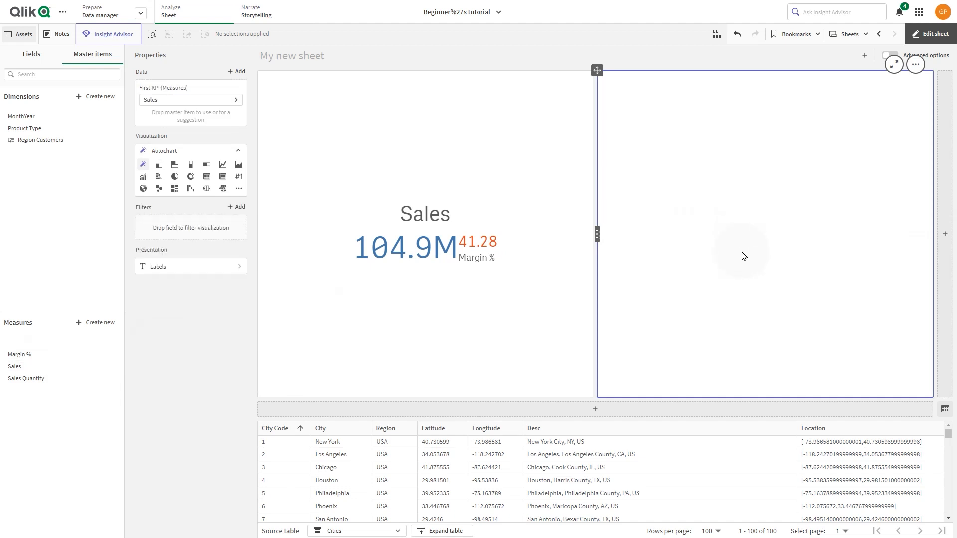
click(35, 65)
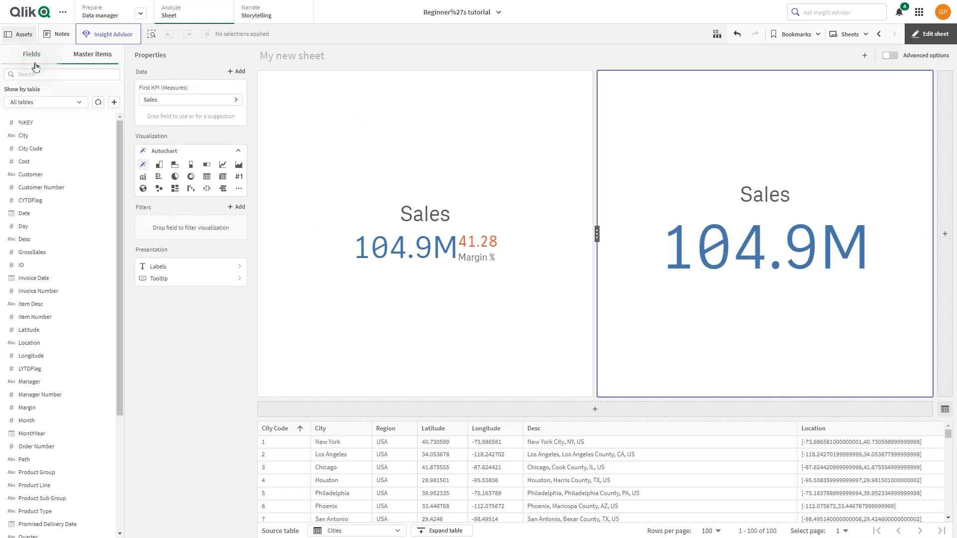
drag(38, 175, 723, 219)
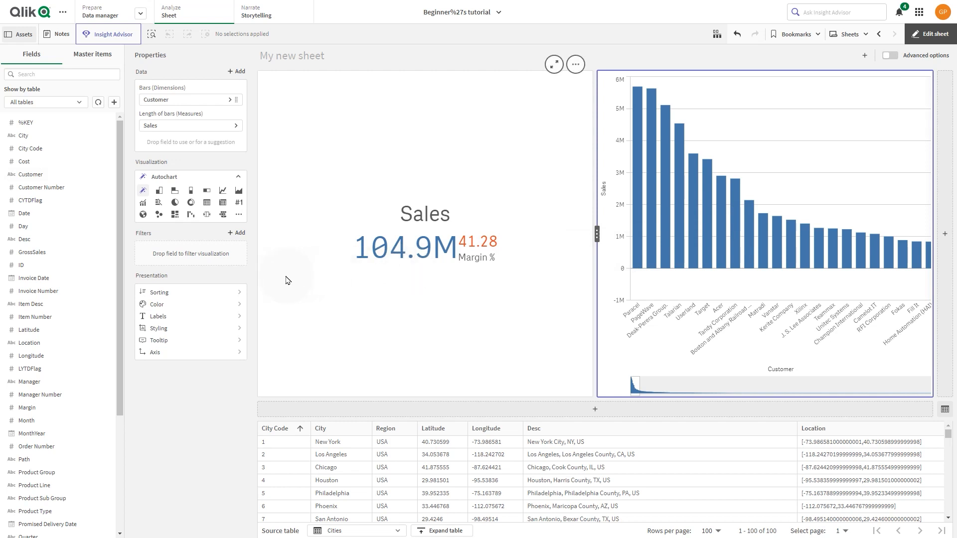
- Edit the Sales master measure, set its measure color to green 46c646, and save it
click(93, 53)
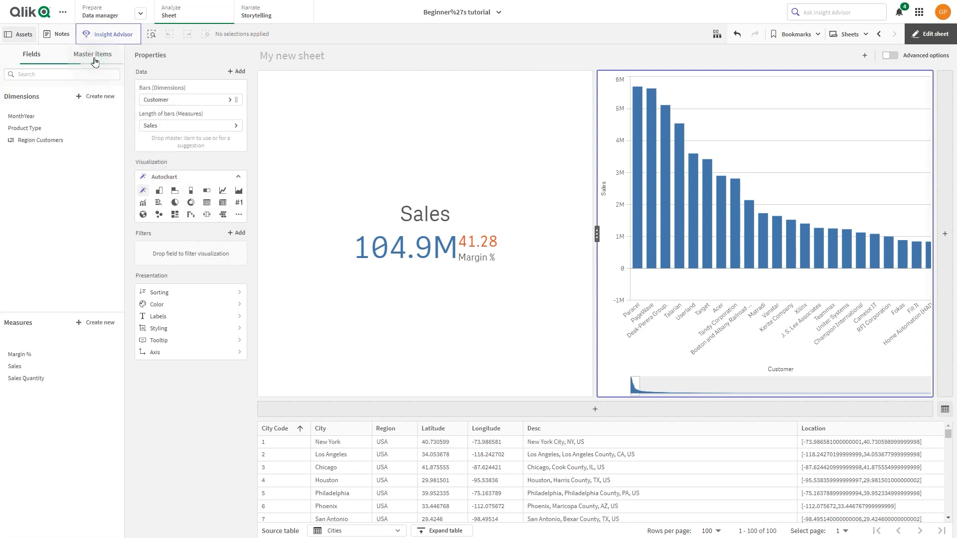
click(46, 368)
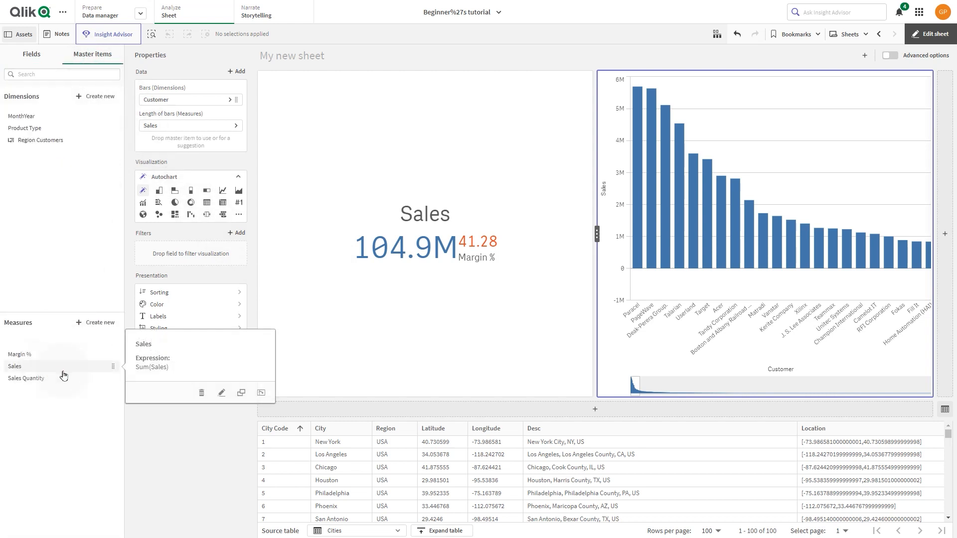
click(222, 395)
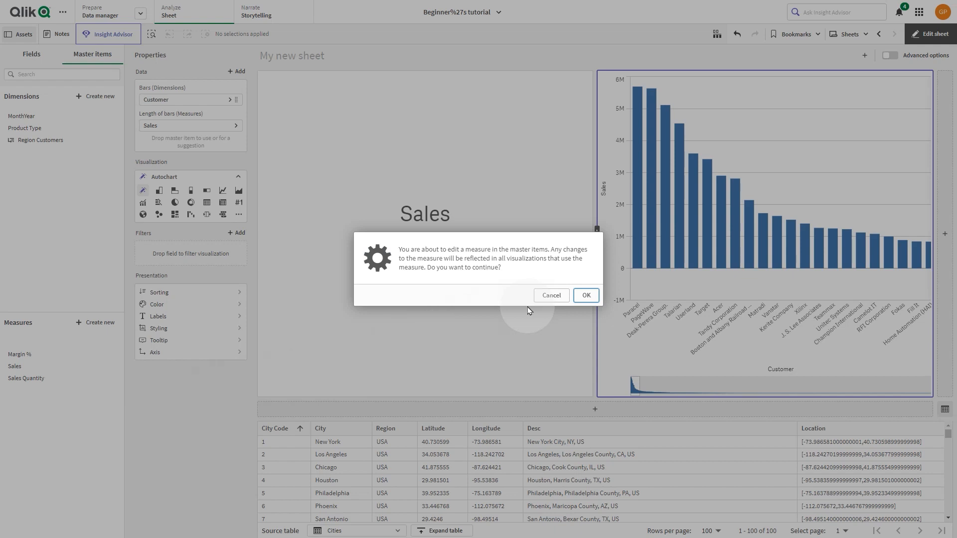
click(582, 295)
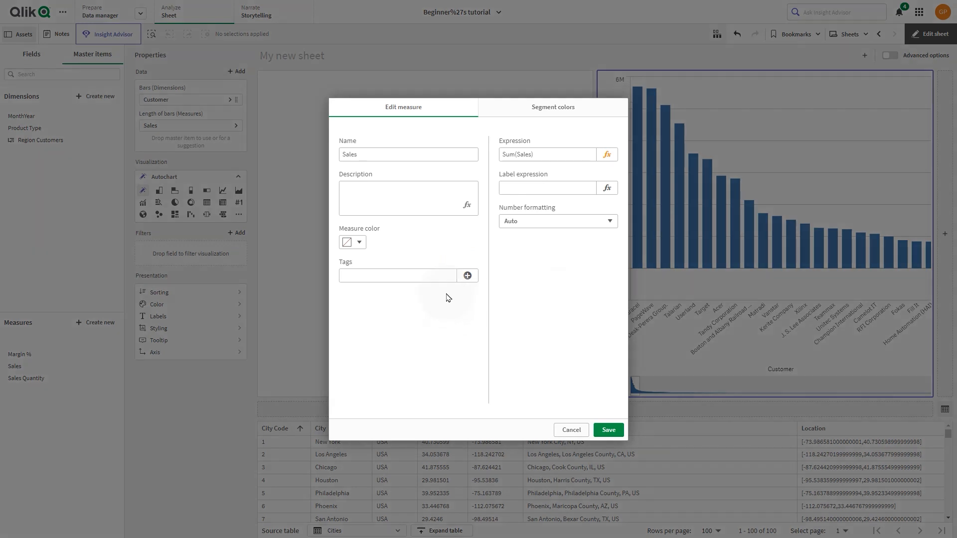
click(364, 243)
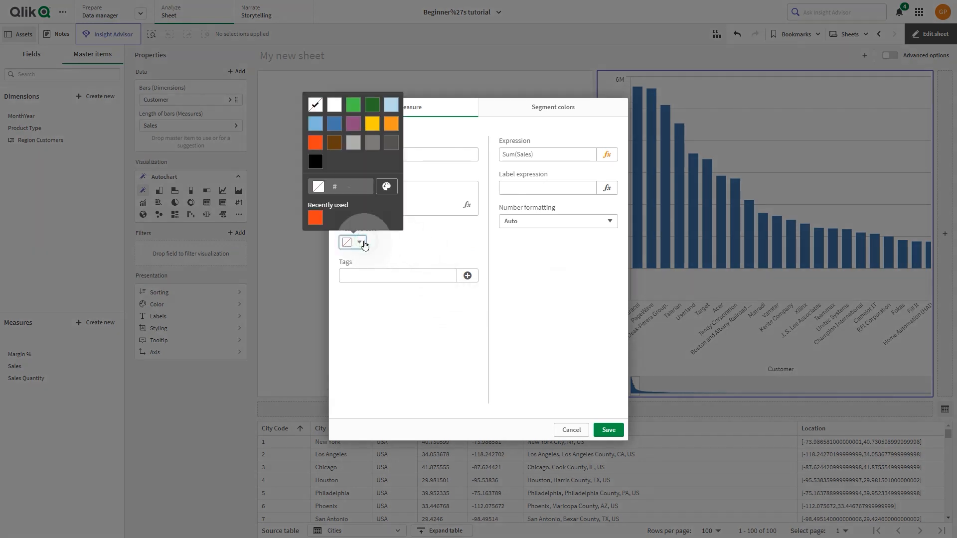
click(354, 105)
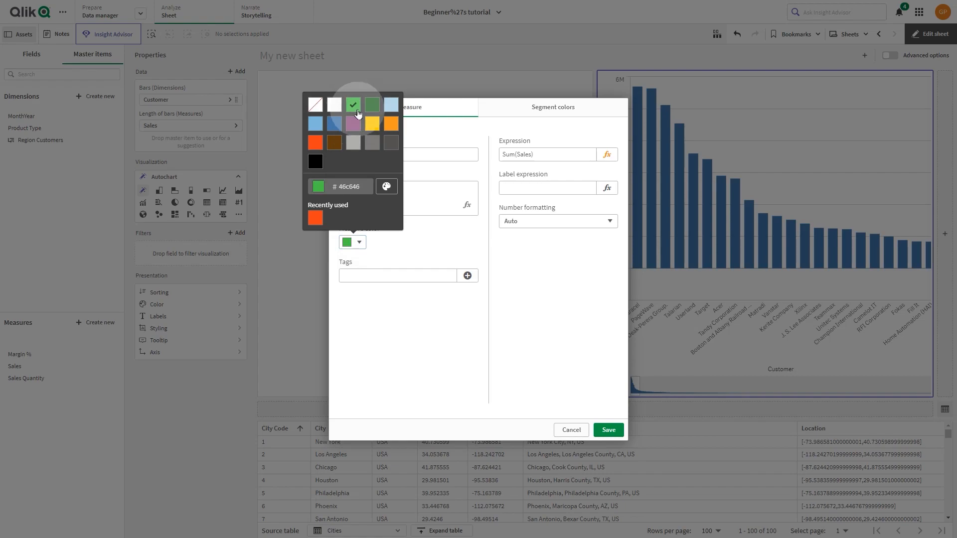
click(408, 235)
click(600, 429)
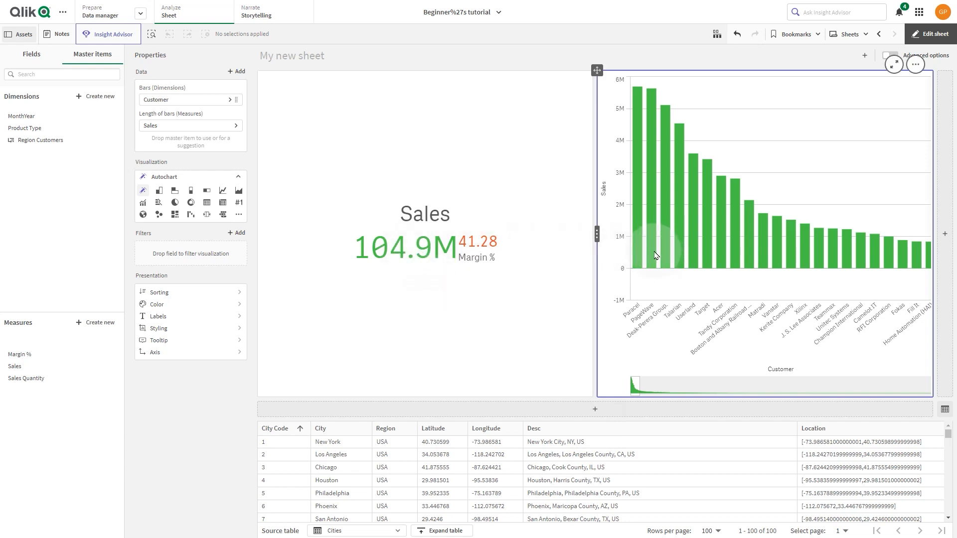
- Insert a chart below the existing two and give it a measure with the expression Sales - sum (Margin)
click(501, 320)
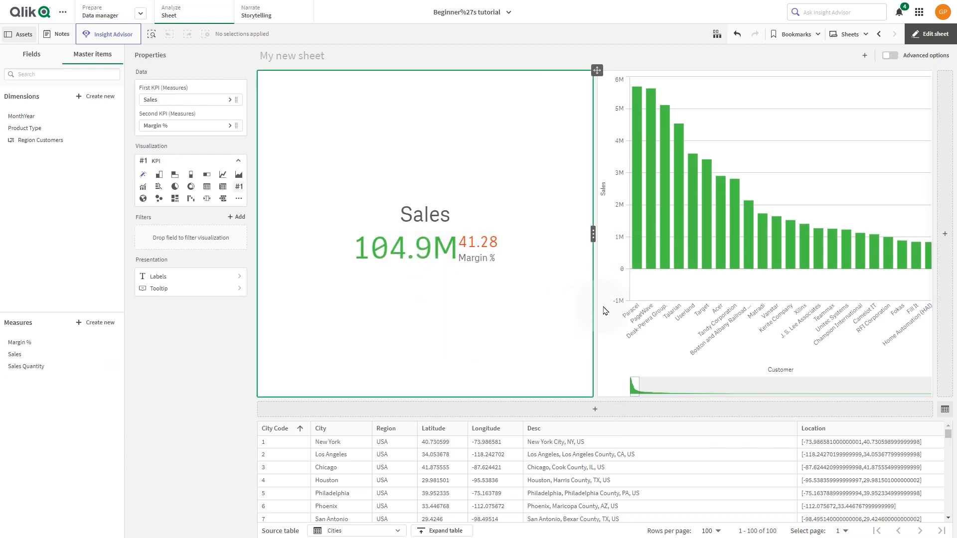
click(598, 415)
click(582, 334)
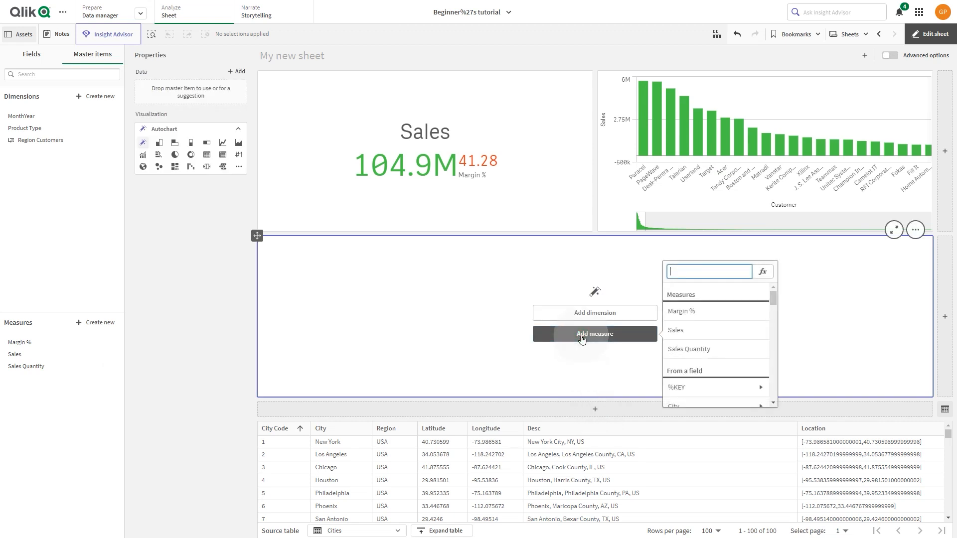
click(761, 273)
text(Sale)
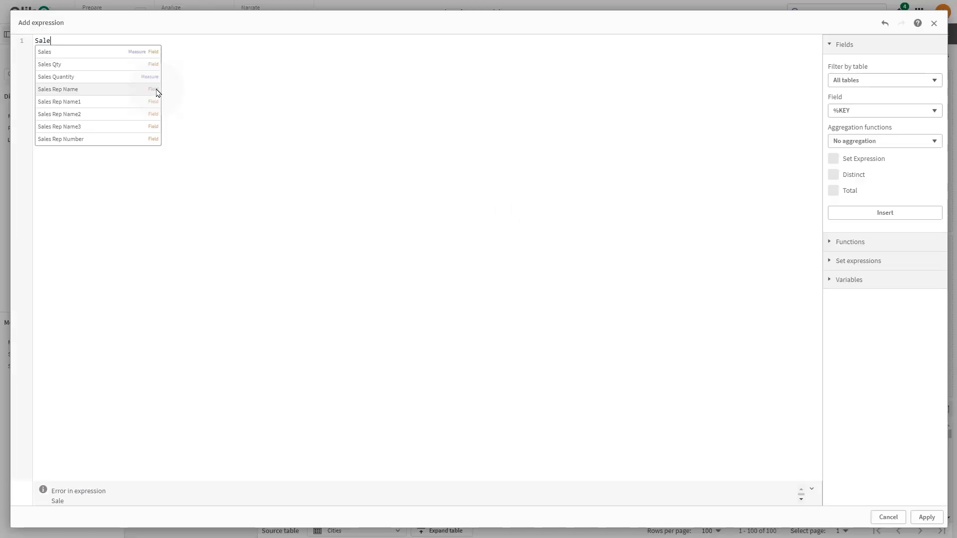
click(133, 53)
text(- sum (Mar)
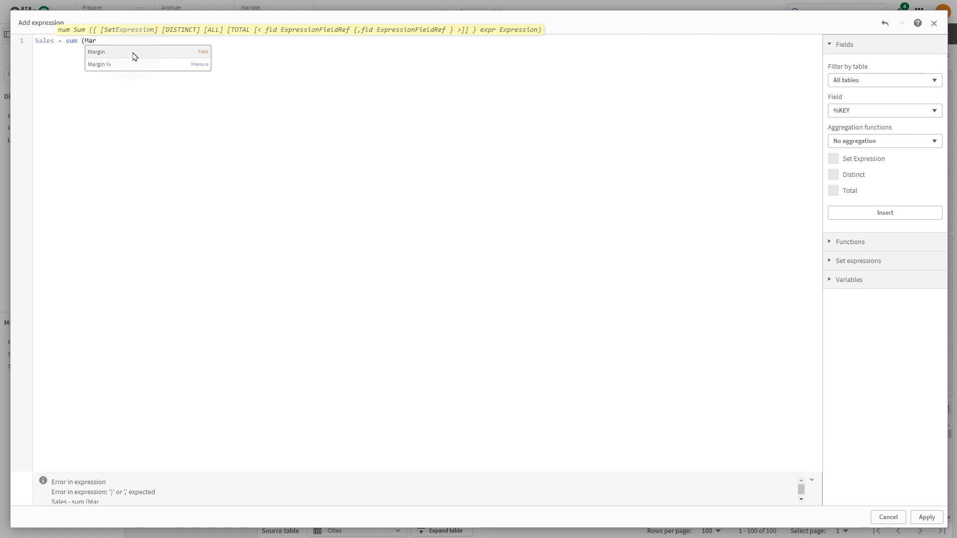
click(133, 53)
text())
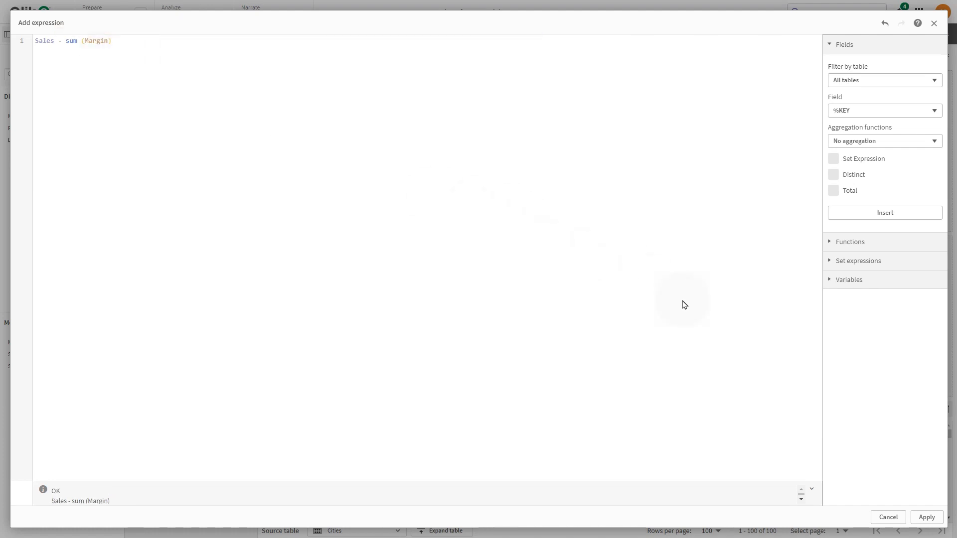
click(927, 518)
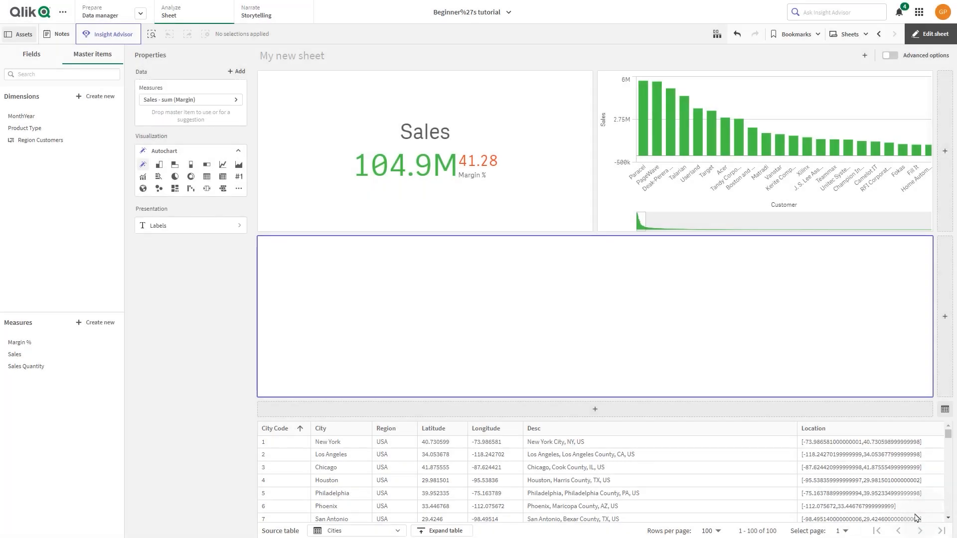
- Label the new chart's measure Gross Margin
click(220, 99)
click(267, 133)
text(Gross Margin)
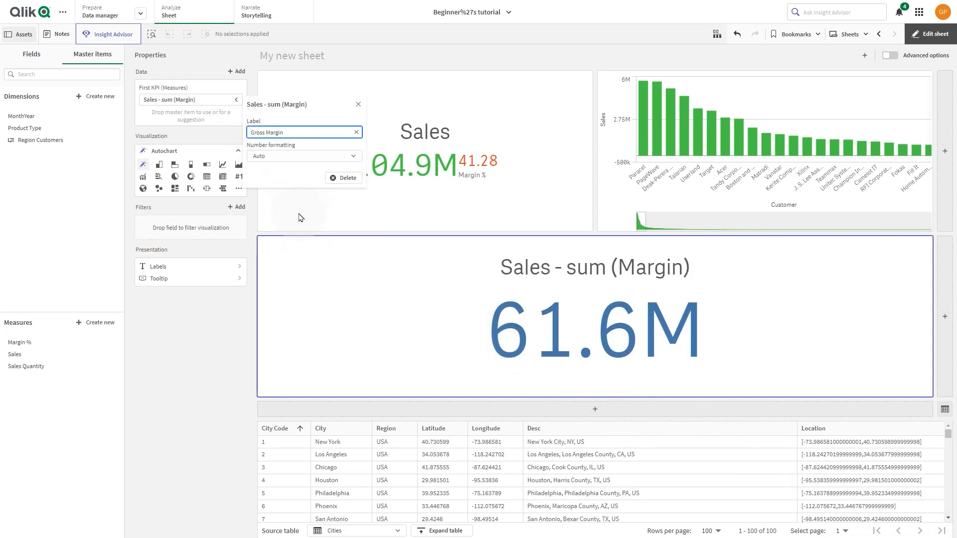
click(300, 216)
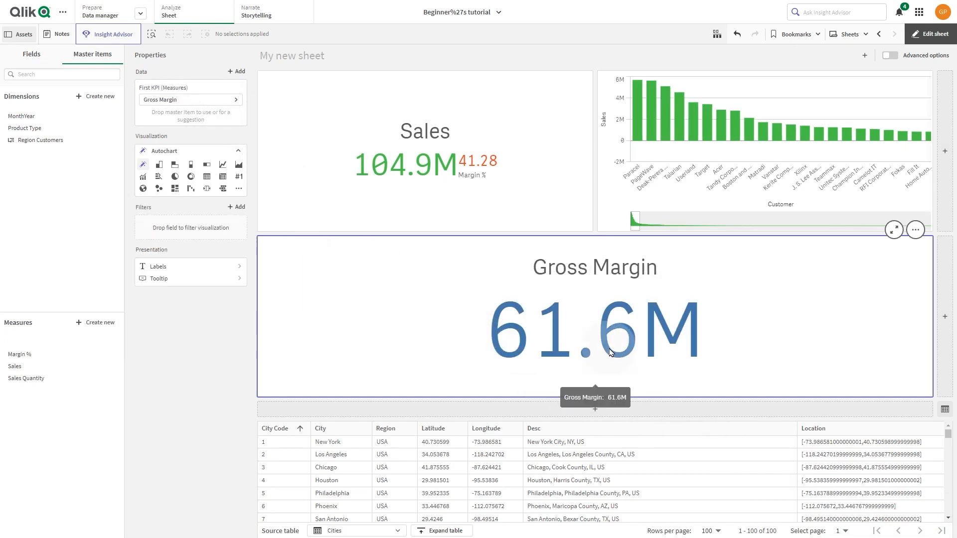
- Delete the Sales measure from the master items
right_click(13, 369)
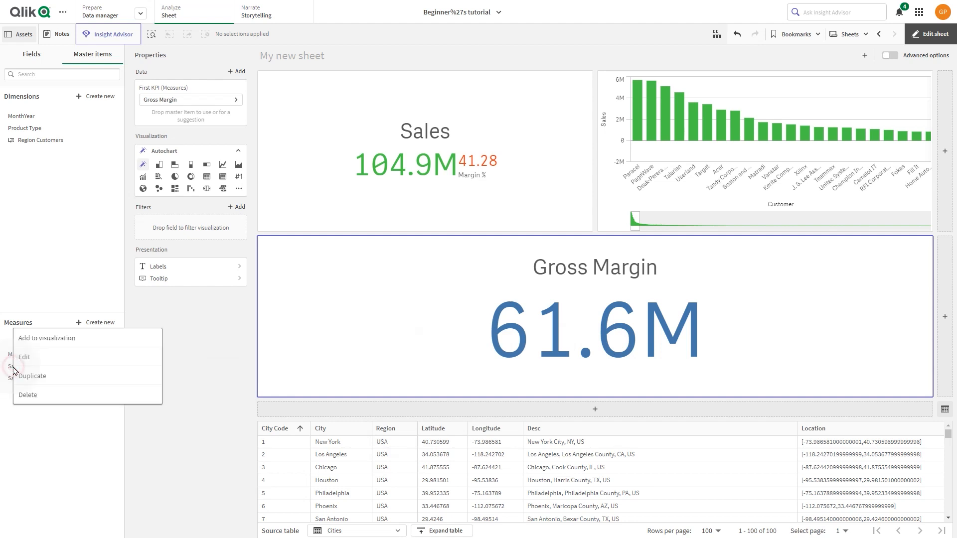
click(28, 395)
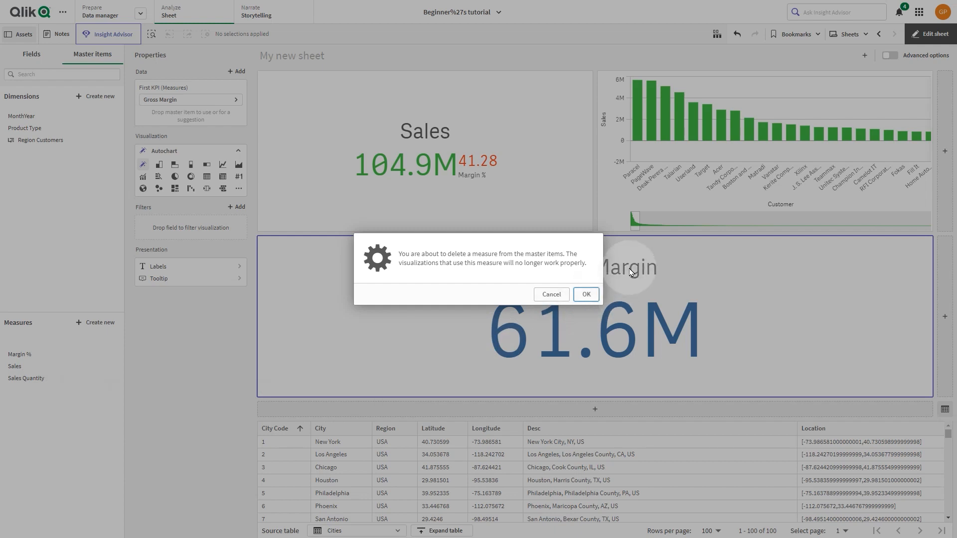
click(587, 294)
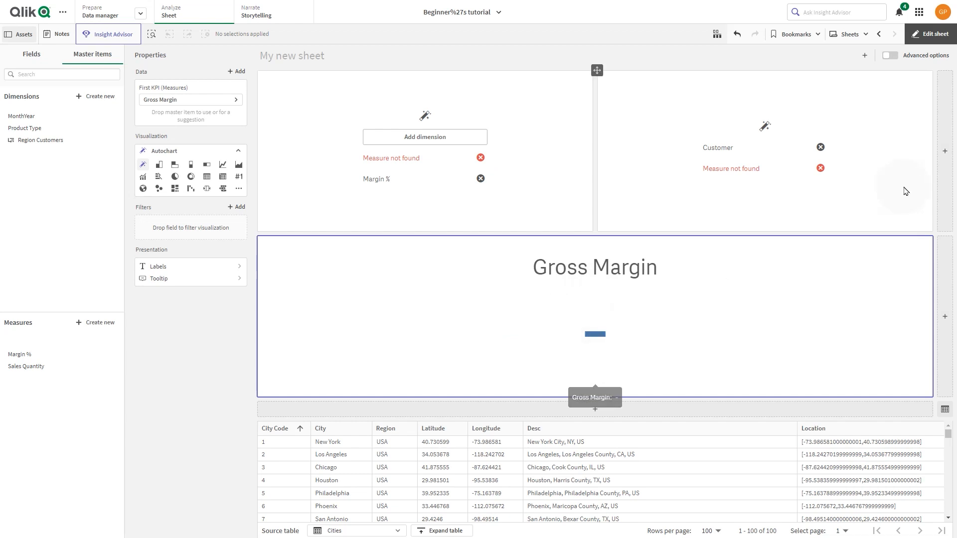
- Turn on advanced options for the sheet and create a master measure named Sales with the expression sum (Sales)
click(890, 56)
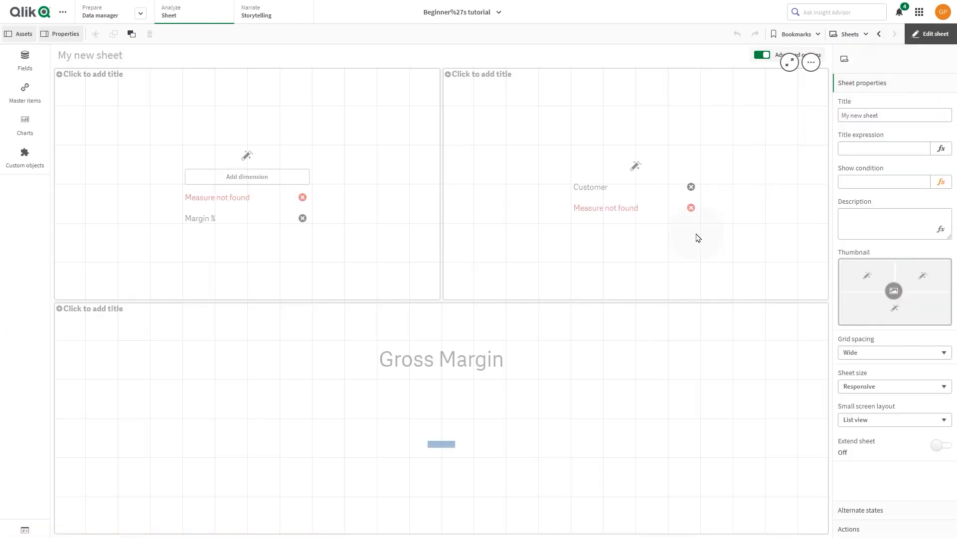
click(15, 99)
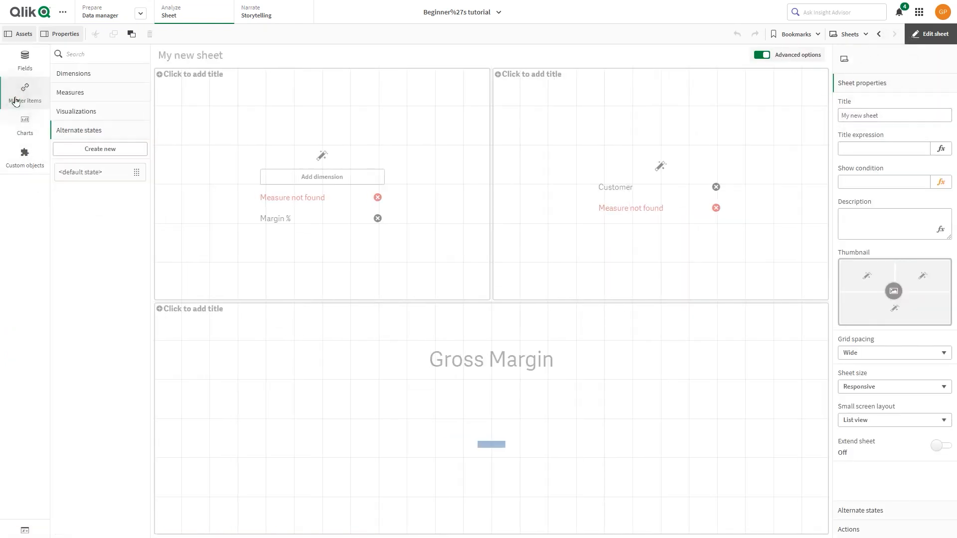
click(63, 92)
click(117, 109)
click(395, 152)
text(Sales)
key(Tab)
click(593, 153)
text(sum (Sa)
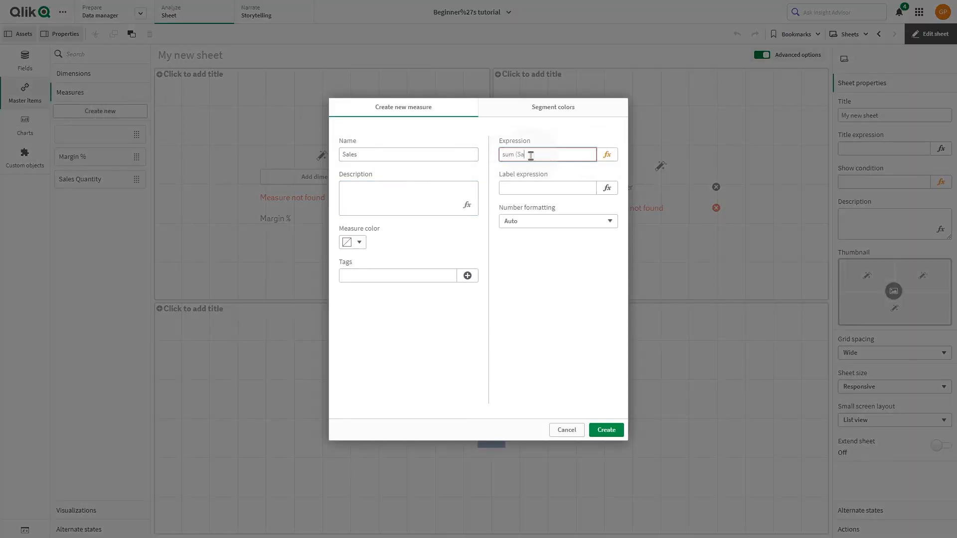
click(606, 429)
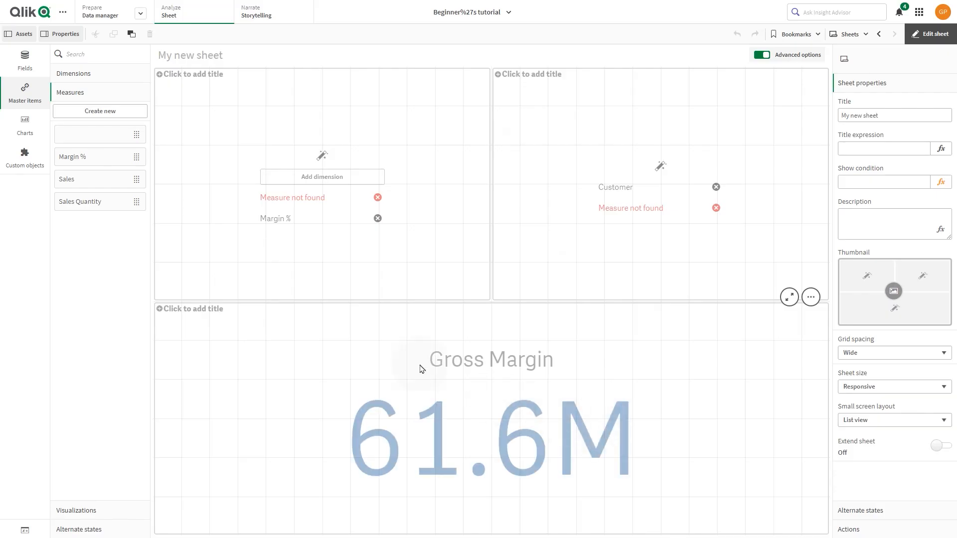
- Turn off chart suggestions for the KPI chart and replace its invalid measure with the Sales master measure
click(289, 198)
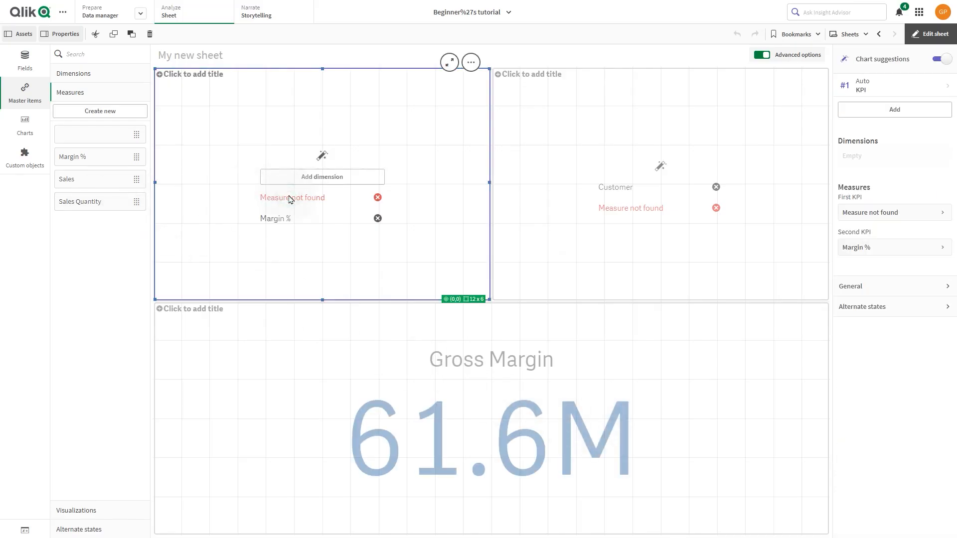
click(869, 92)
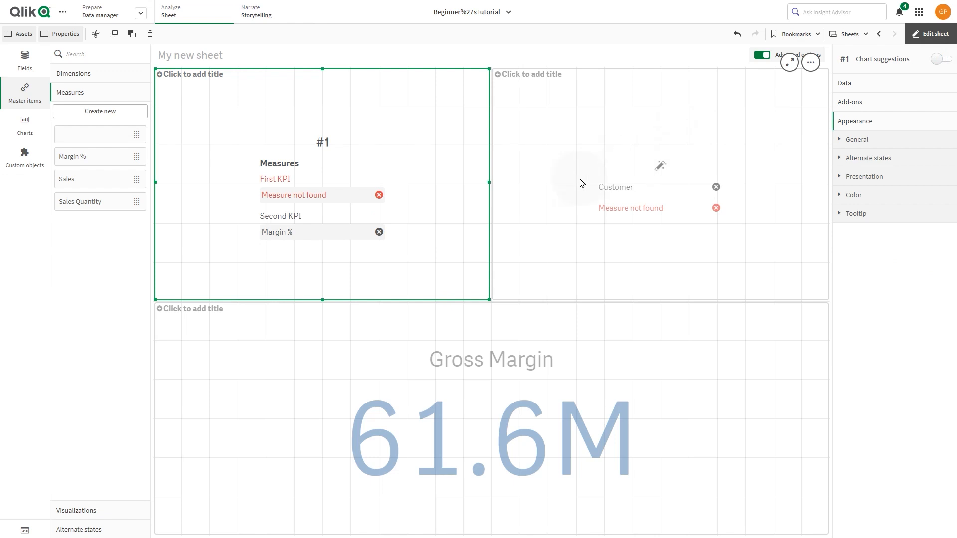
drag(124, 189, 315, 184)
click(315, 175)
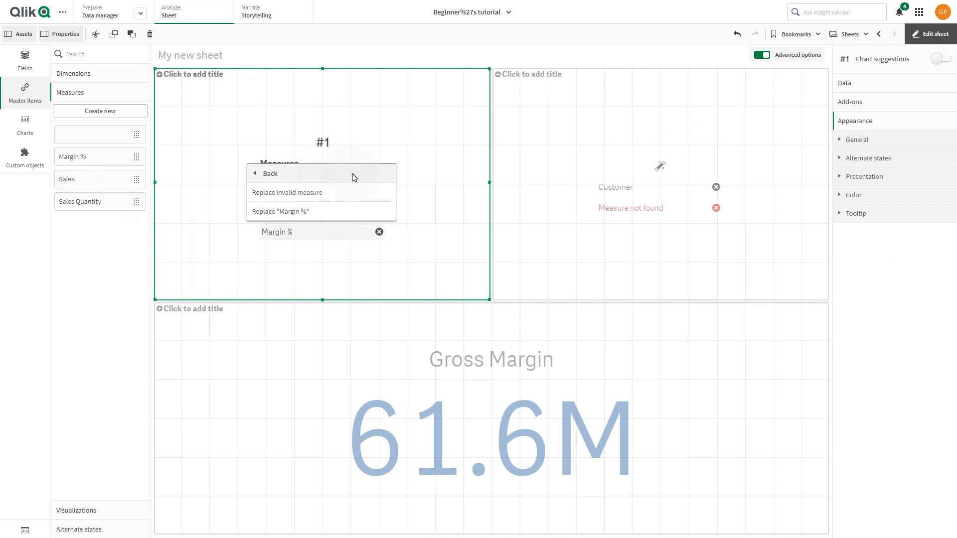
click(307, 193)
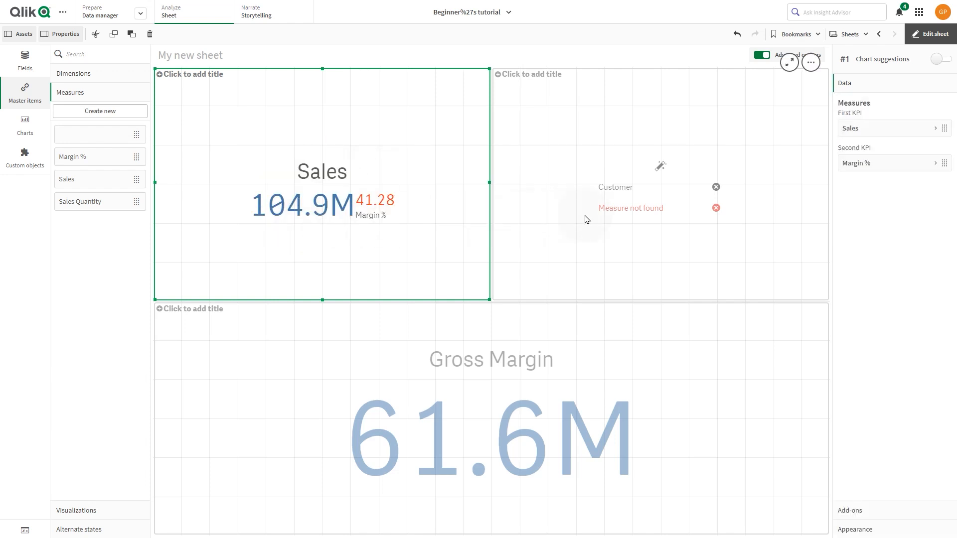
- Turn off chart suggestions for the Customer bar chart and replace its missing measure with the Sales master measure
click(585, 215)
click(941, 59)
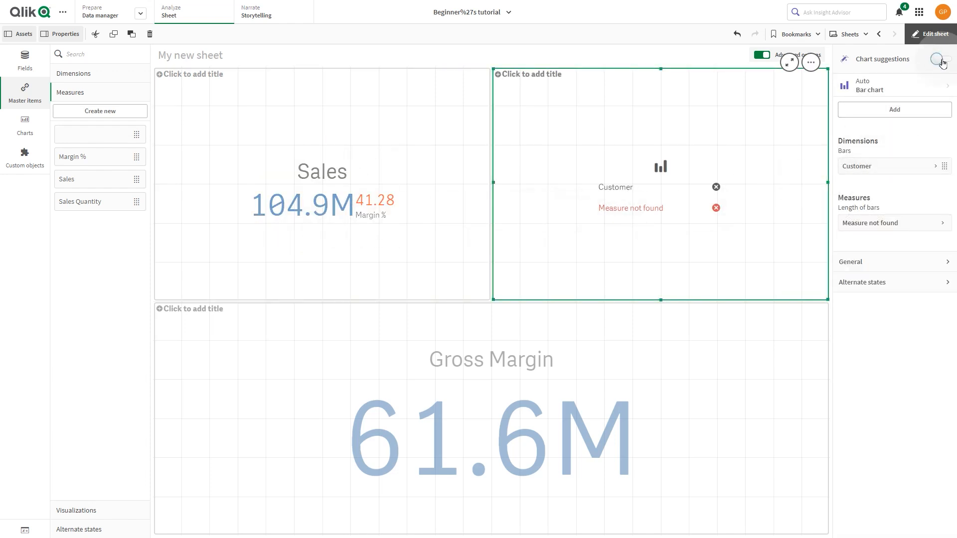
drag(79, 179, 659, 183)
click(643, 175)
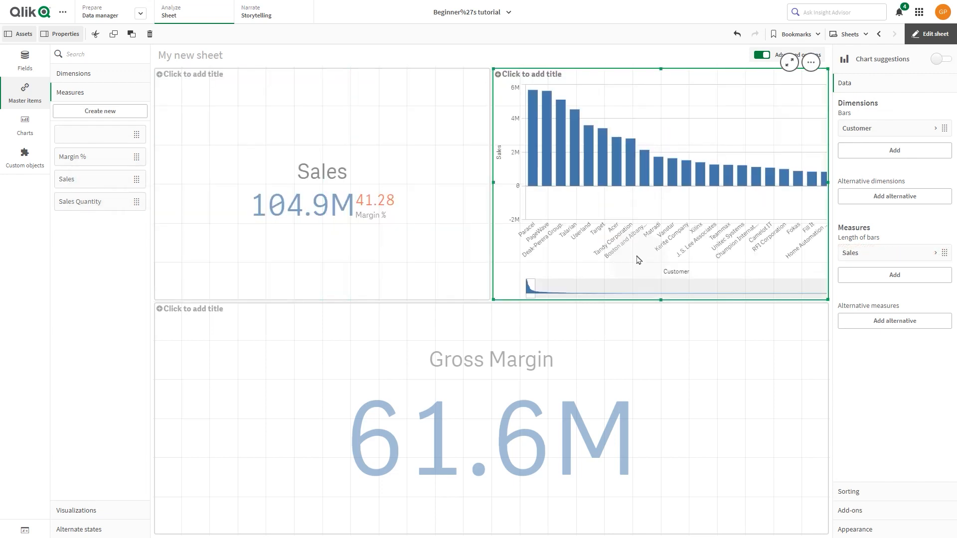
click(513, 396)
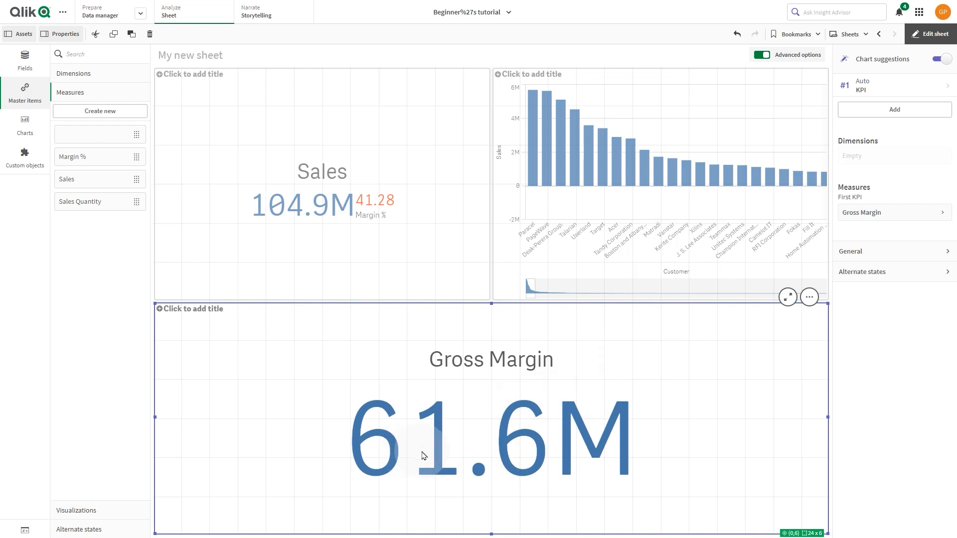